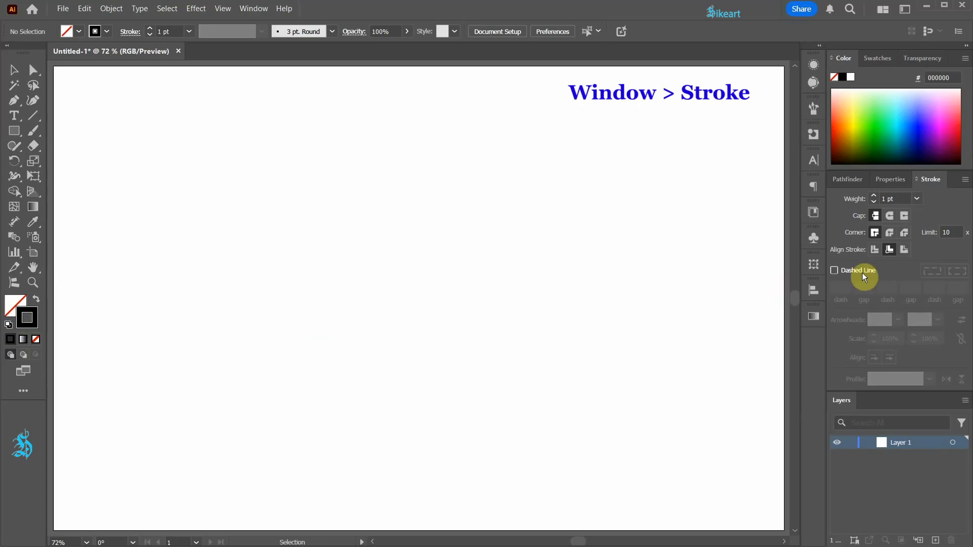
Step: Set the default stroke to Align Stroke to Center with a Round Join corner
{"action": "left_click", "coordinate": [874, 249]}
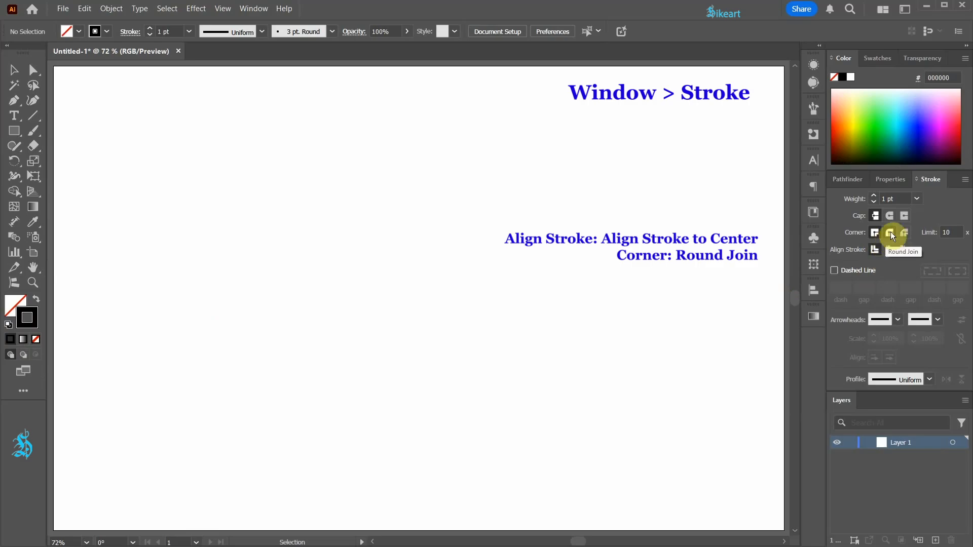
{"action": "left_click", "coordinate": [890, 232]}
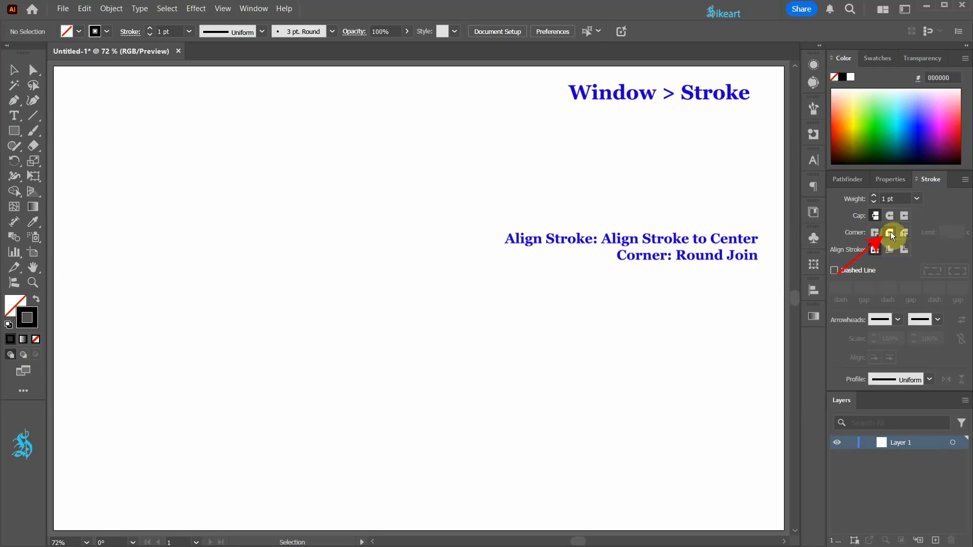
Step: Draw an upright three-sided polygon about 324 × 281 px on the artboard with the Polygon tool
{"action": "left_click", "coordinate": [15, 129]}
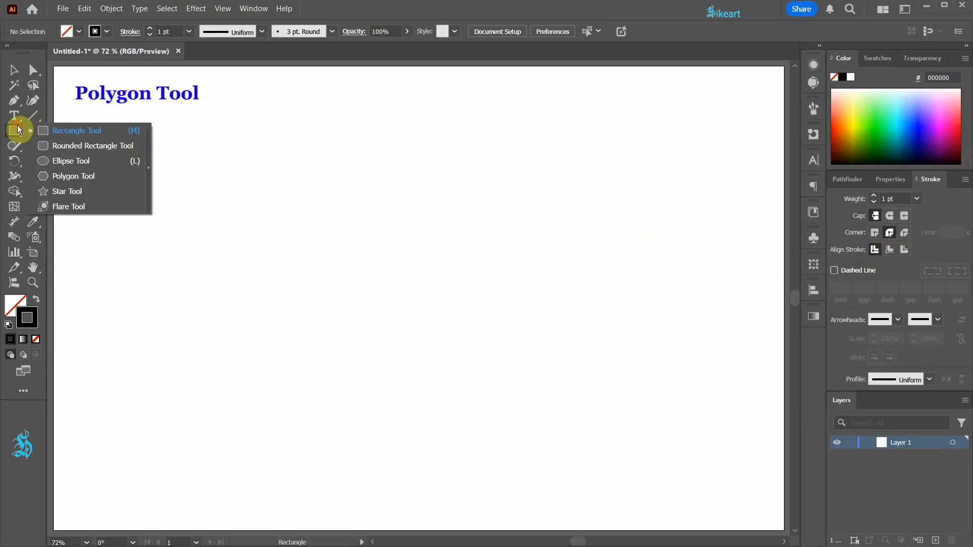
{"action": "left_click", "coordinate": [81, 176]}
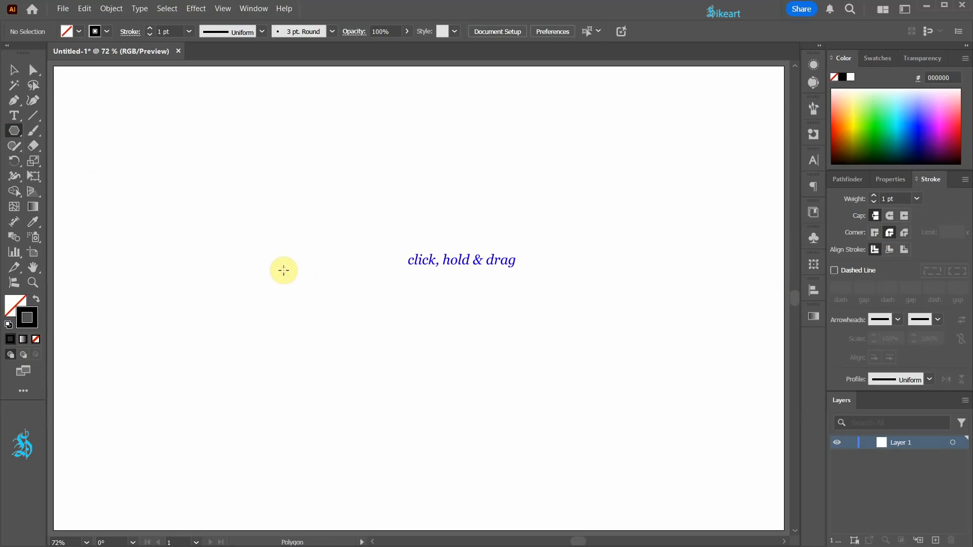
{"action": "left_click_drag", "start_coordinate": [285, 272], "coordinate": [340, 349]}
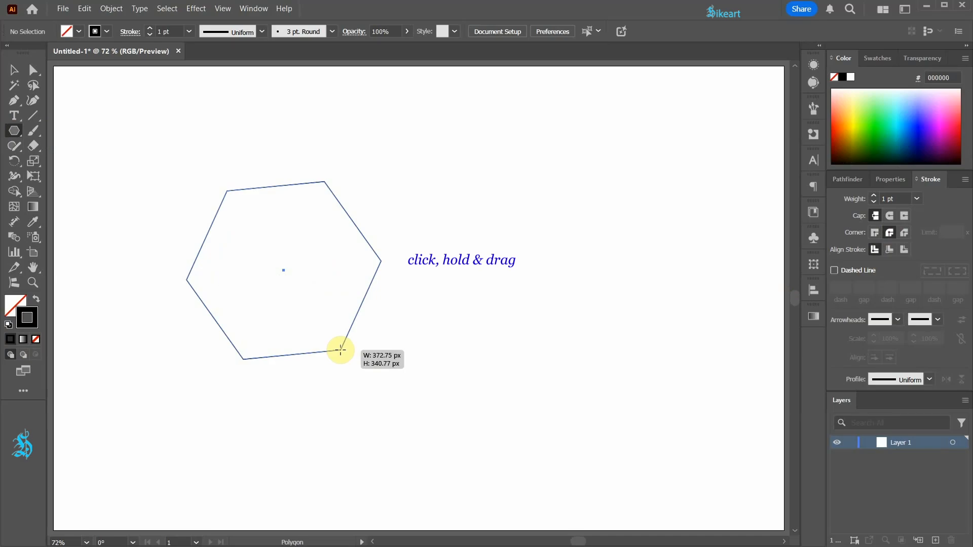
{"action": "key", "text": "Down"}
{"action": "key", "text": "Down"}
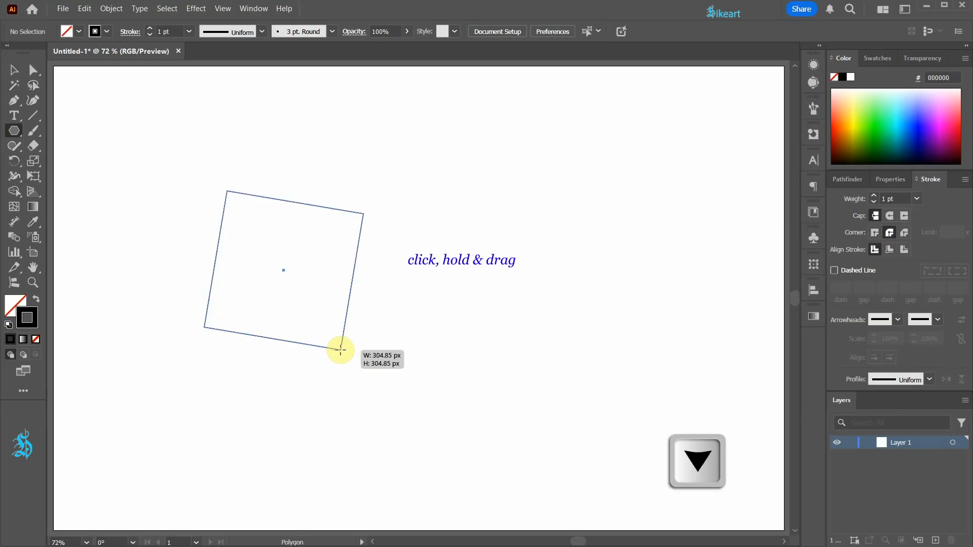
{"action": "key", "text": "Down"}
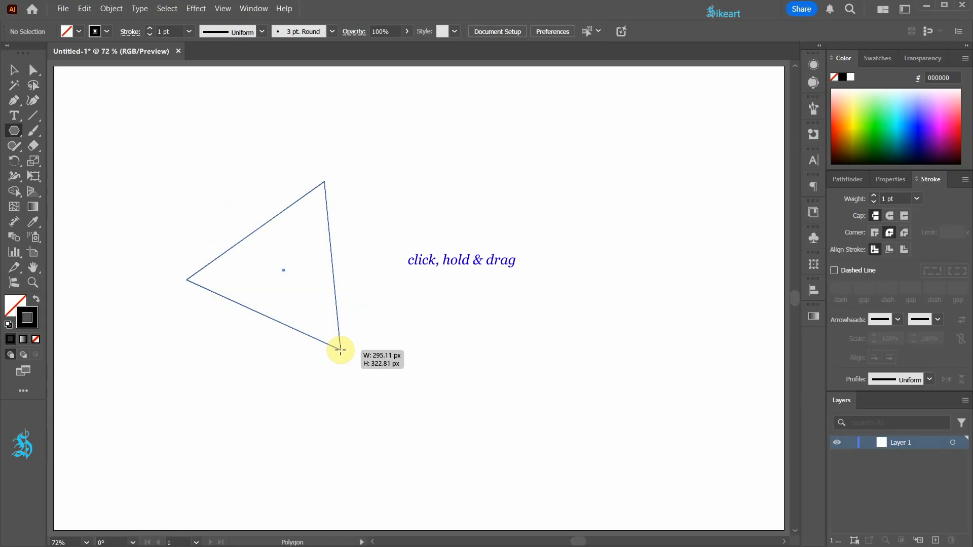
{"action": "key", "text": "shift"}
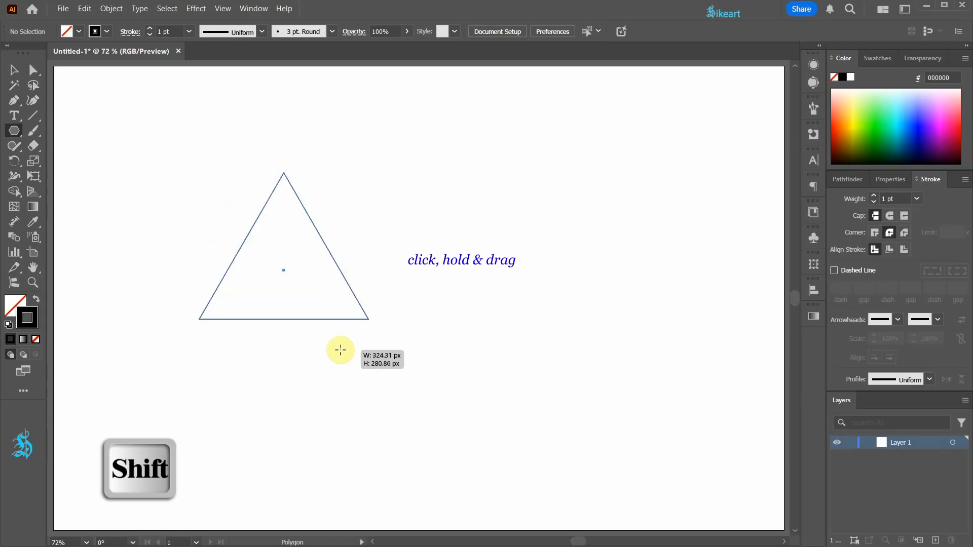
{"action": "left_click_drag", "start_coordinate": [340, 350], "coordinate": [340, 349]}
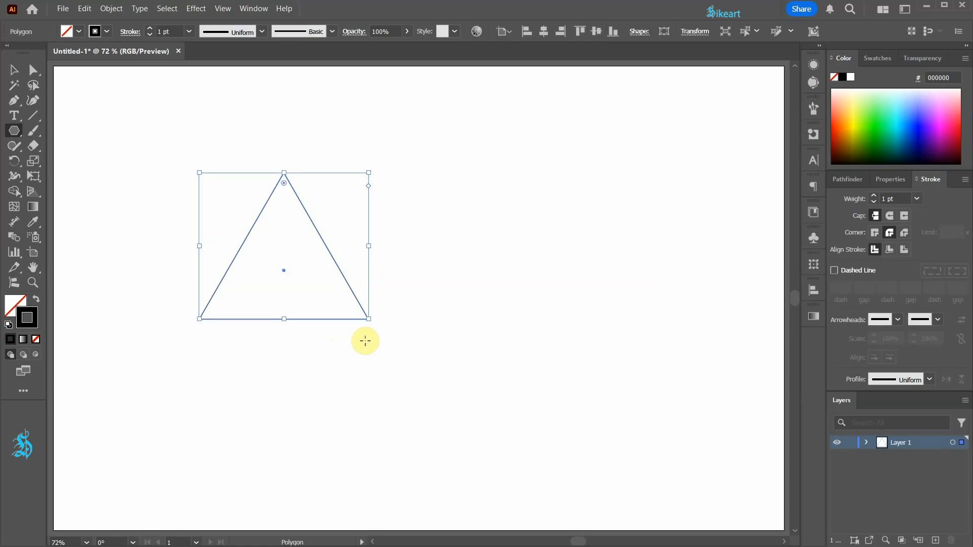
Step: Rotate the triangle 90° so its tip points left, and reflect a copy across its vertical side to form a rhombus
{"action": "key", "text": "v"}
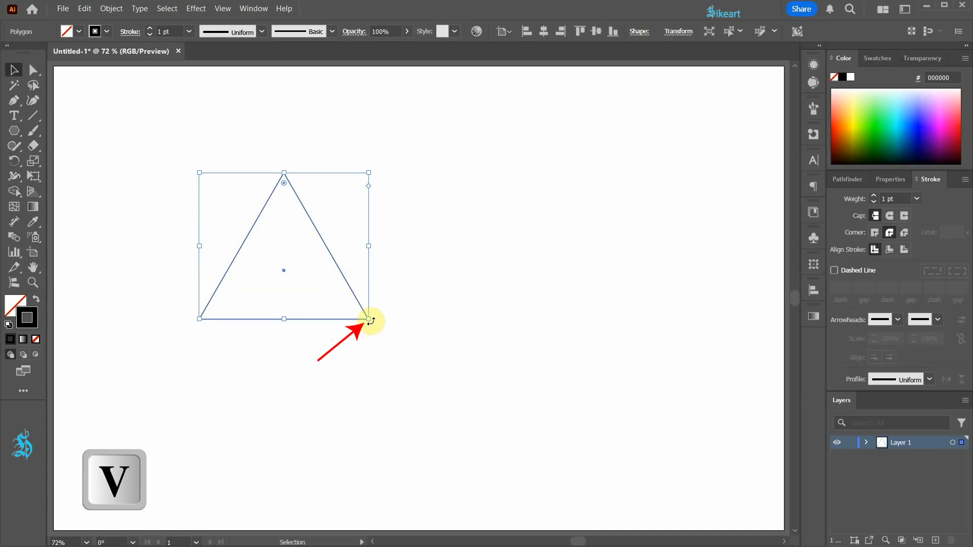
{"action": "mouse_move", "coordinate": [370, 320]}
{"action": "left_mouse_down"}
{"action": "mouse_move", "coordinate": [378, 248]}
{"action": "mouse_move", "coordinate": [358, 182]}
{"action": "mouse_move", "coordinate": [363, 204]}
{"action": "left_mouse_up"}
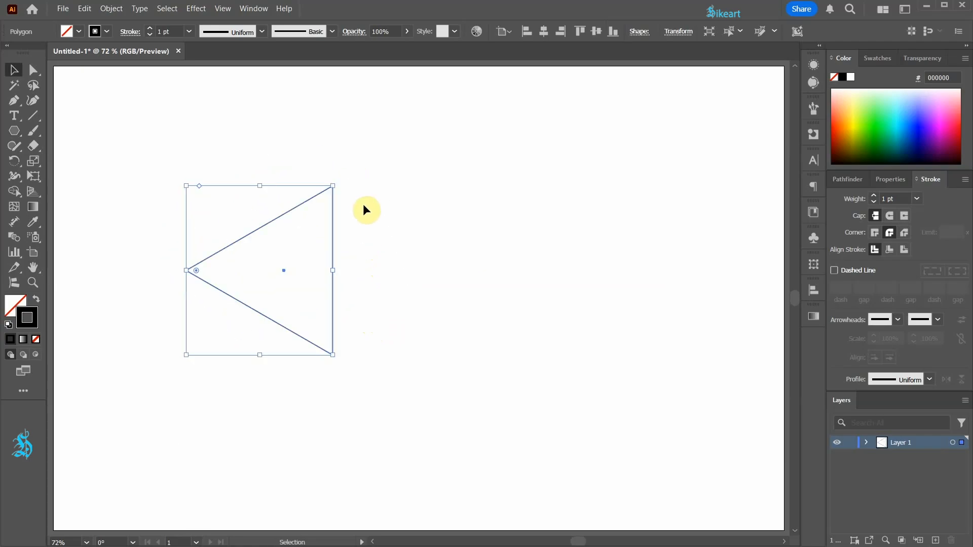
{"action": "key", "text": "o"}
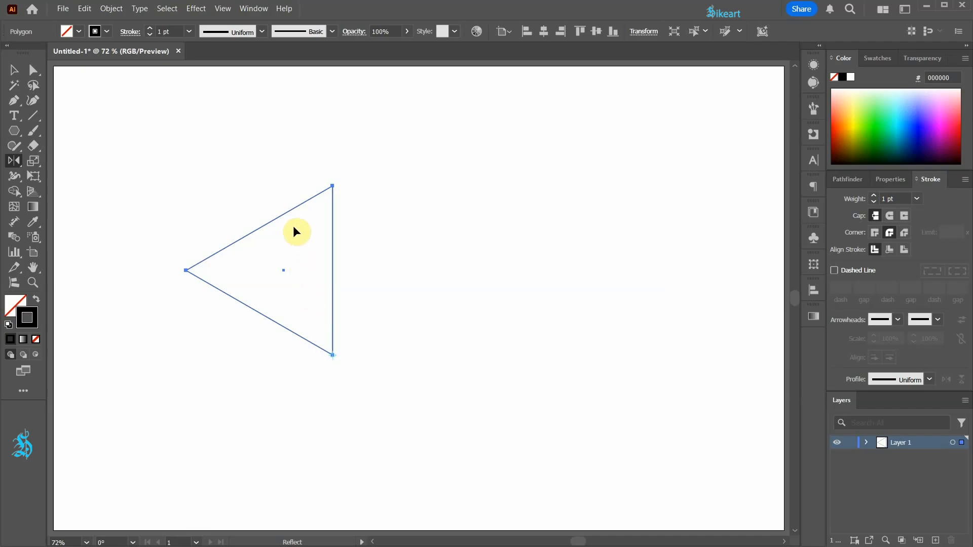
{"action": "key", "text": "alt"}
{"action": "key", "text": "shift"}
{"action": "left_click_drag", "start_coordinate": [293, 226], "coordinate": [355, 261]}
Step: Unite the two mirrored triangles into a single rhombus with Pathfinder
{"action": "key", "text": "ctrl+a"}
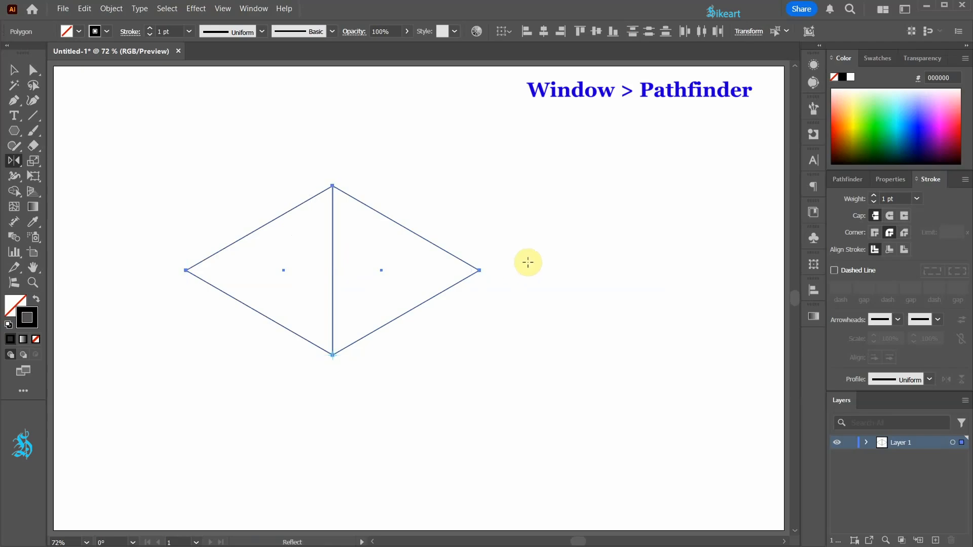
{"action": "left_click", "coordinate": [846, 179]}
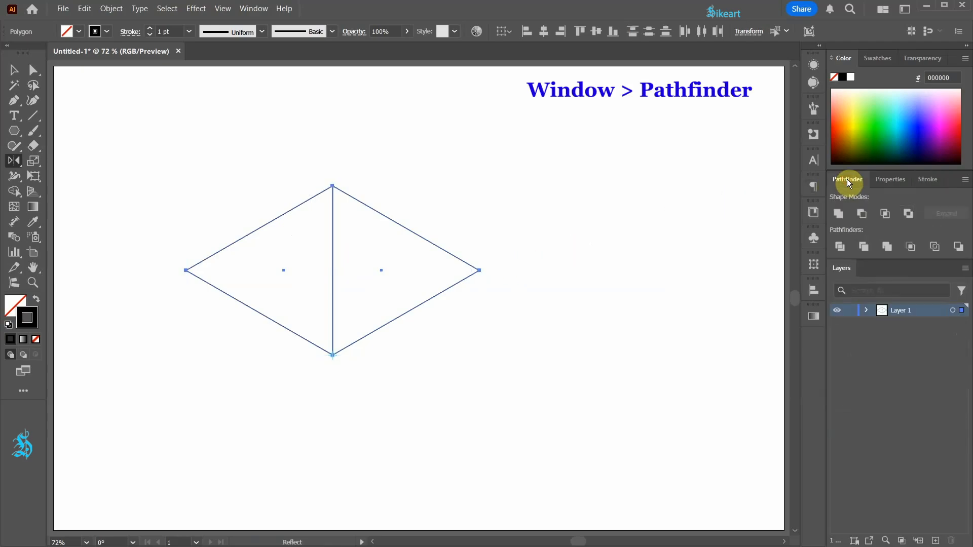
{"action": "left_click", "coordinate": [843, 216]}
Step: Shrink the rhombus proportionally to a small tile and place it near the artboard's upper edge, left of center
{"action": "key", "text": "v"}
{"action": "scroll", "coordinate": [446, 335], "scroll_direction": "down", "scroll_amount": 1}
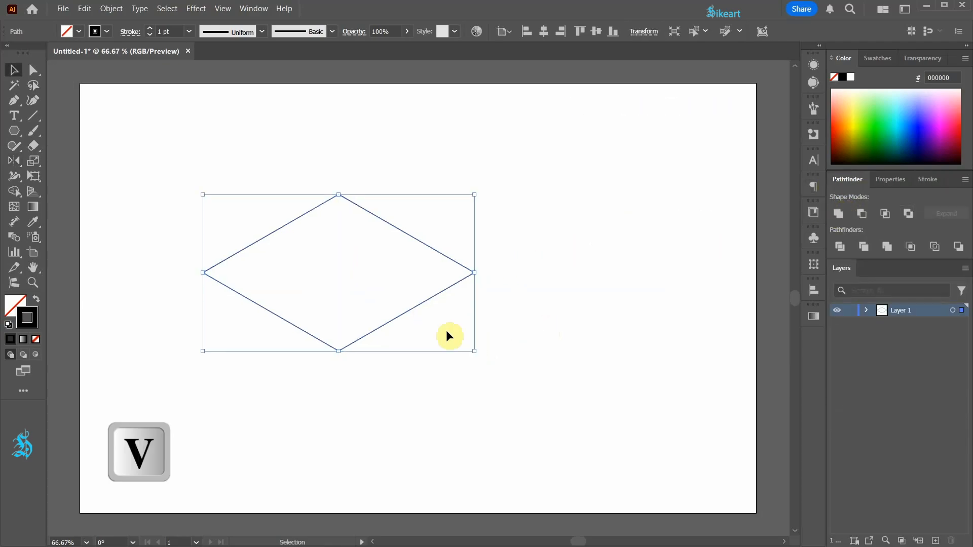
{"action": "left_click_drag", "start_coordinate": [473, 351], "coordinate": [226, 131]}
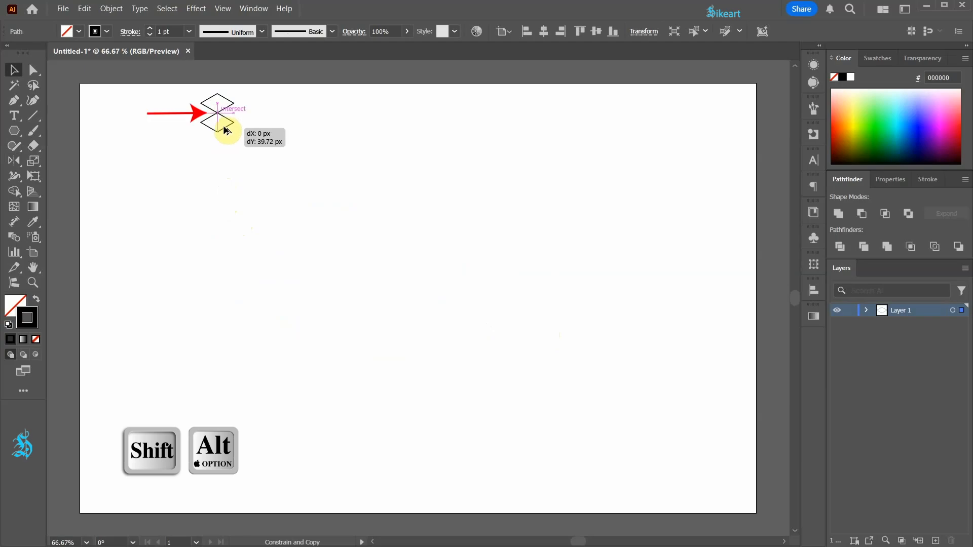
Step: Copy the rhombus about 40 px straight down, tip to tip, and repeat the copy until the column reaches the artboard's lower edge
{"action": "left_click_drag", "start_coordinate": [226, 130], "coordinate": [226, 130]}
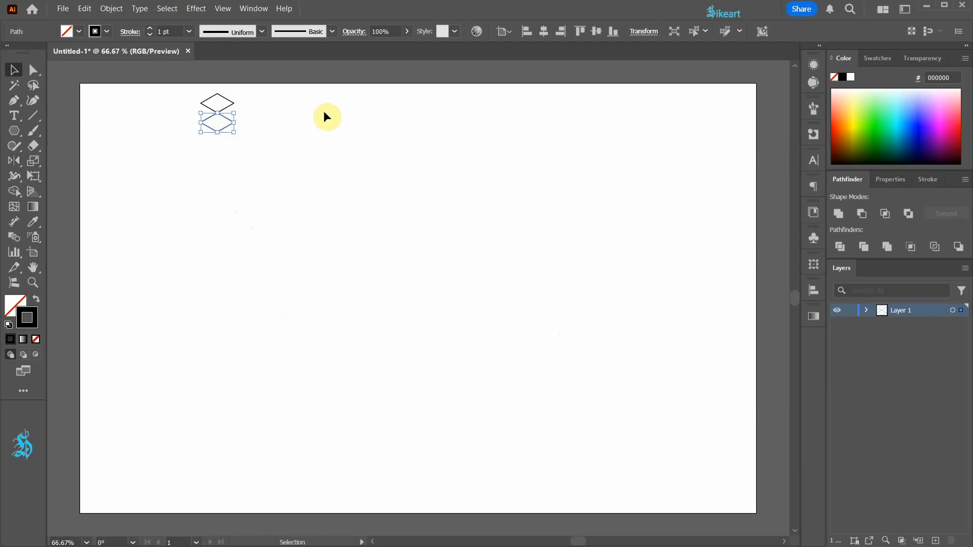
{"action": "key", "text": "ctrl+d"}
{"action": "key", "text": "ctrl+d"}
{"action": "key", "text": "ctrl+d"}
{"action": "key", "text": "ctrl+d"}
{"action": "key", "text": "ctrl+d"}
{"action": "key", "text": "ctrl+d"}
{"action": "key", "text": "ctrl+d"}
{"action": "key", "text": "ctrl+d"}
{"action": "key", "text": "ctrl+d"}
{"action": "key", "text": "ctrl+d"}
{"action": "key", "text": "ctrl+d"}
{"action": "key", "text": "ctrl+d"}
{"action": "key", "text": "ctrl+d"}
{"action": "key", "text": "ctrl+d"}
{"action": "key", "text": "ctrl+d"}
{"action": "key", "text": "ctrl+d"}
{"action": "key", "text": "ctrl+d"}
{"action": "key", "text": "ctrl+d"}
{"action": "key", "text": "ctrl+d"}
{"action": "key", "text": "ctrl+d"}
{"action": "key", "text": "ctrl+d"}
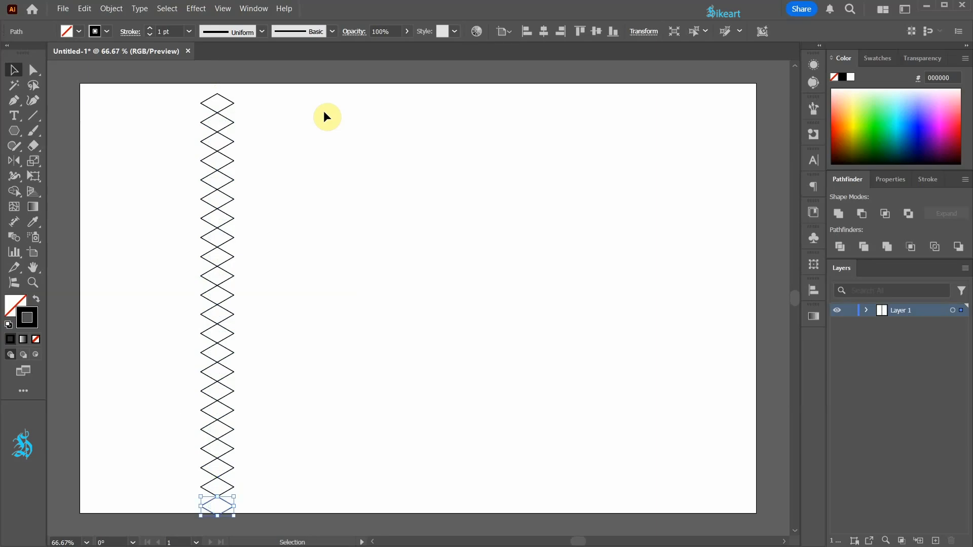
Step: Select the whole rhombus column and enlarge it proportionally so it extends slightly past the artboard's upper and lower edges
{"action": "left_click_drag", "start_coordinate": [184, 89], "coordinate": [285, 522]}
{"action": "left_click_drag", "start_coordinate": [225, 502], "coordinate": [223, 510]}
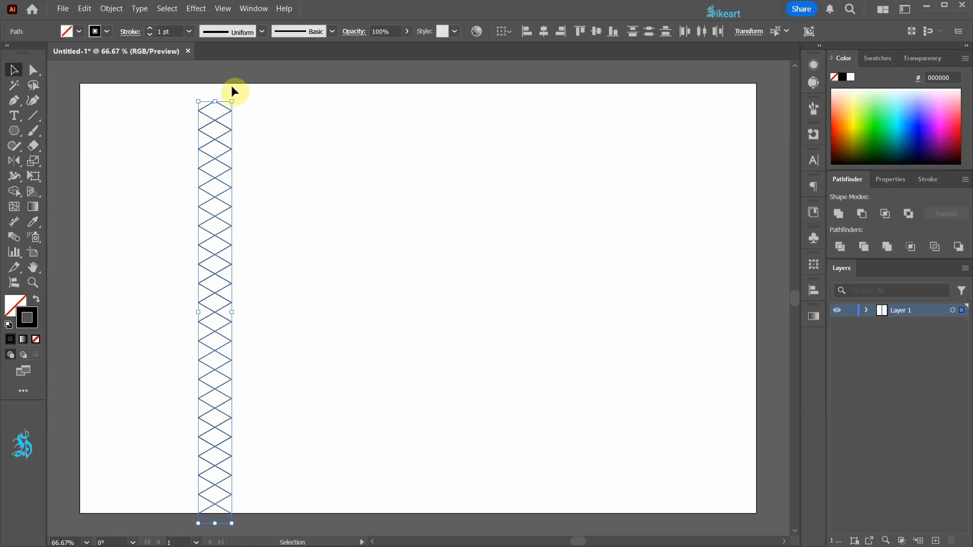
{"action": "mouse_move", "coordinate": [231, 101]}
{"action": "left_mouse_down"}
{"action": "mouse_move", "coordinate": [245, 74]}
{"action": "mouse_move", "coordinate": [235, 91]}
{"action": "mouse_move", "coordinate": [274, 98]}
{"action": "left_mouse_up"}
Step: Duplicate the rhombus column to the right, side by side, until the grid is eleven columns wide
{"action": "key", "text": "ctrl+d"}
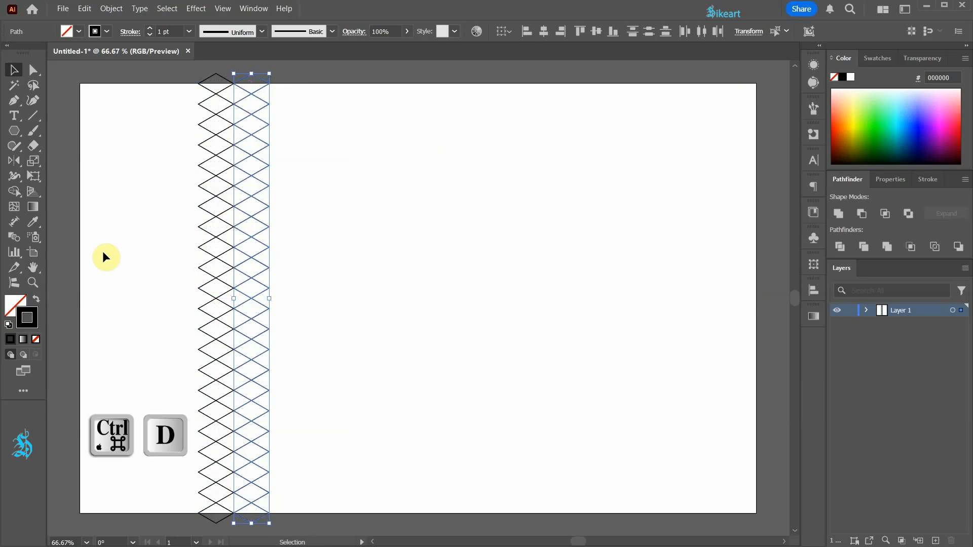
{"action": "key", "text": "ctrl+d"}
{"action": "key", "text": "ctrl+d"}
{"action": "key", "text": "ctrl+d"}
{"action": "key", "text": "ctrl+d"}
{"action": "key", "text": "ctrl+d"}
{"action": "key", "text": "ctrl+d"}
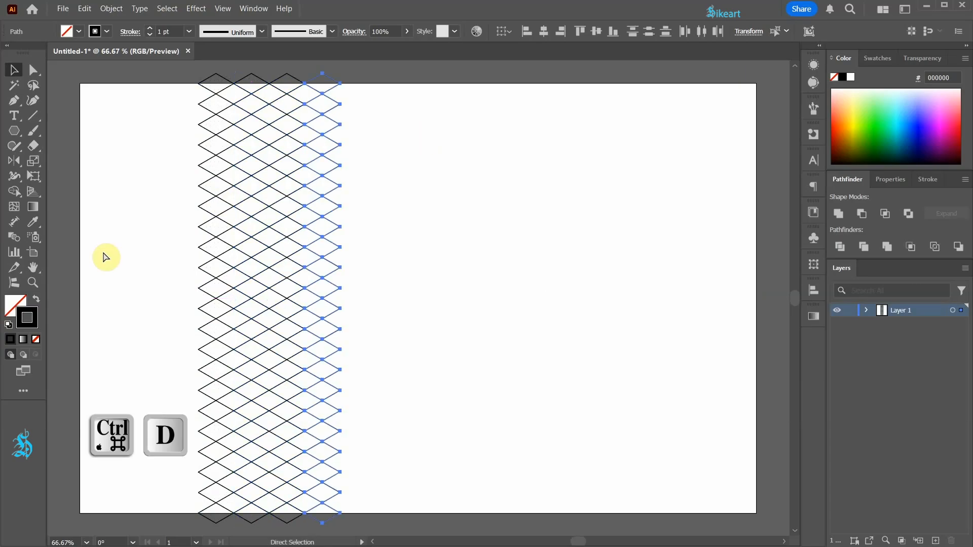
{"action": "key", "text": "ctrl+d"}
{"action": "key", "text": "ctrl+d"}
{"action": "key", "text": "ctrl+d"}
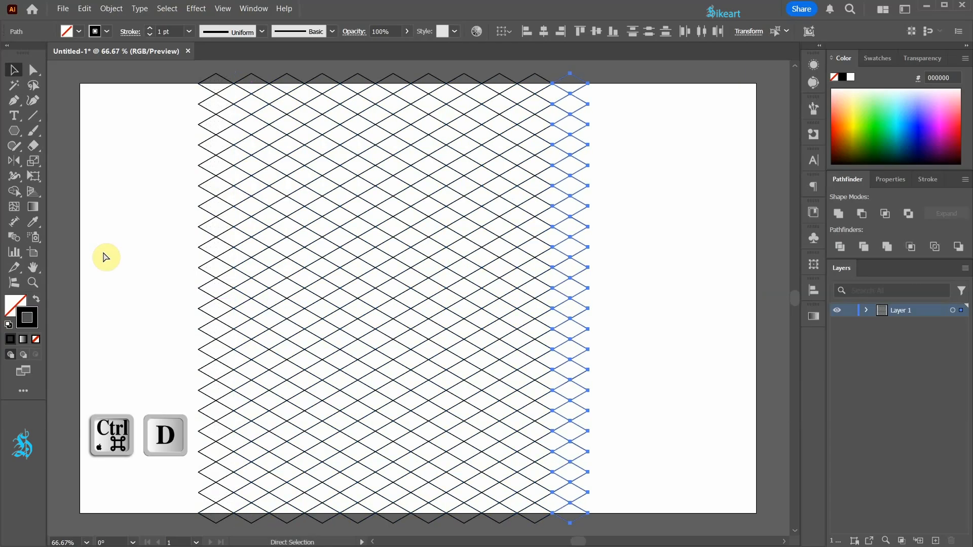
{"action": "left_click", "coordinate": [108, 245]}
Step: Draw a straight vertical line with the Pen tool along the grid's left edge, from above to below the artboard
{"action": "key", "text": "ctrl+minus"}
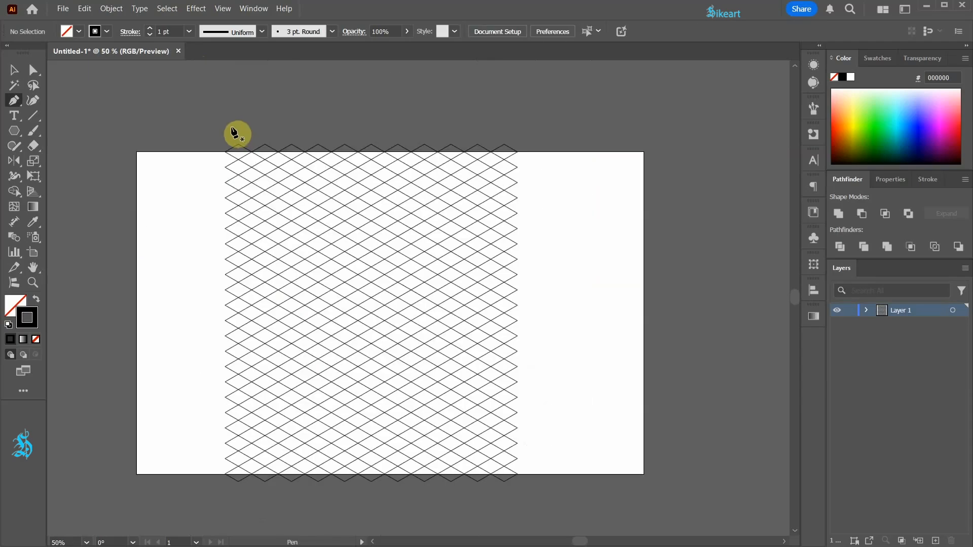
{"action": "key", "text": "p"}
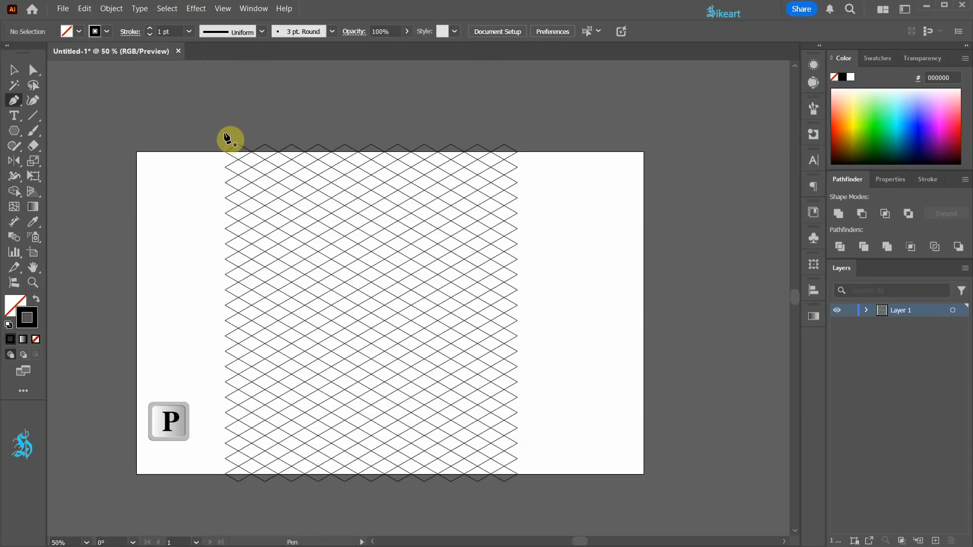
{"action": "left_click", "coordinate": [225, 131]}
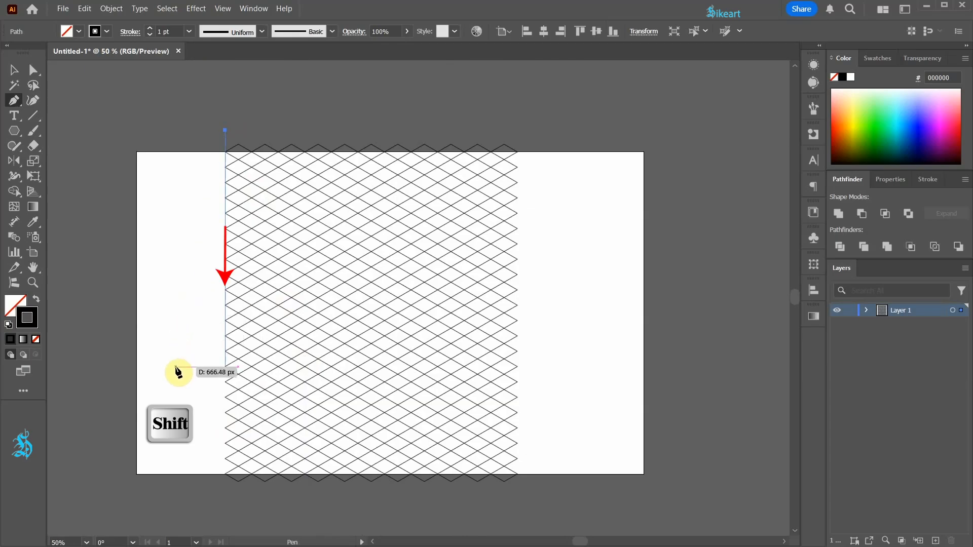
{"action": "left_click", "coordinate": [225, 495]}
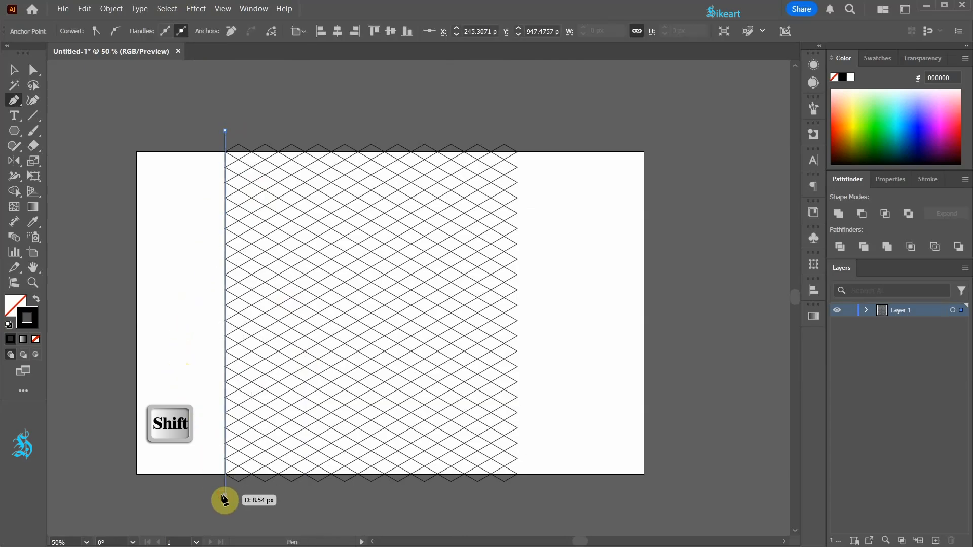
Step: Copy the vertical line onto the first column's rhombus tips, and copy both lines one column further right
{"action": "key", "text": "v"}
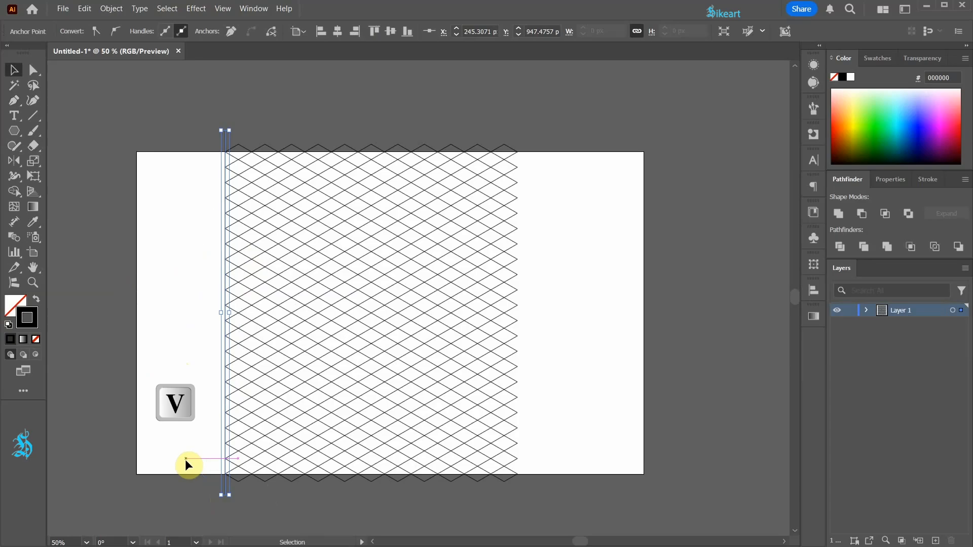
{"action": "scroll", "coordinate": [255, 126], "scroll_direction": "up", "scroll_amount": 3}
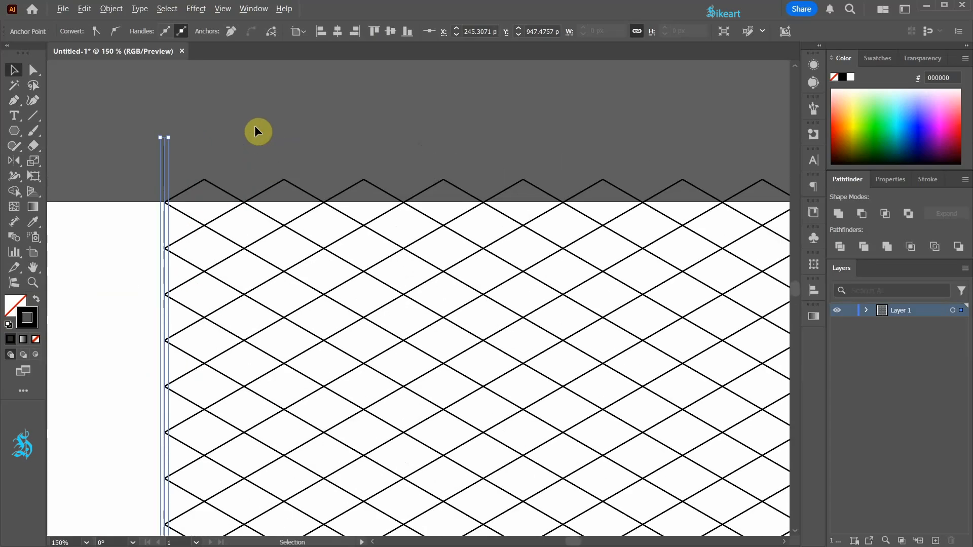
{"action": "left_click_drag", "start_coordinate": [166, 157], "coordinate": [204, 166]}
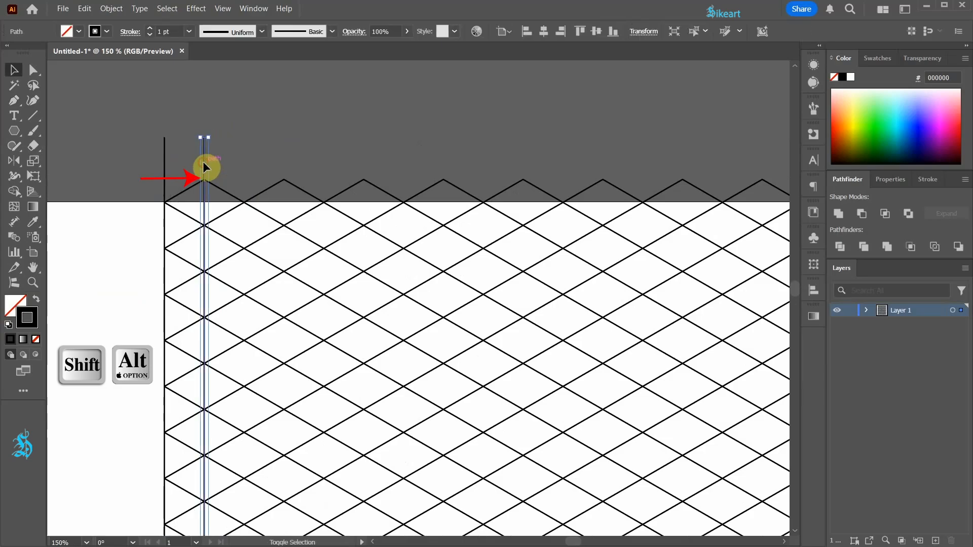
{"action": "left_click_drag", "start_coordinate": [143, 120], "coordinate": [284, 165]}
{"action": "scroll", "coordinate": [178, 135], "scroll_direction": "down", "scroll_amount": 2}
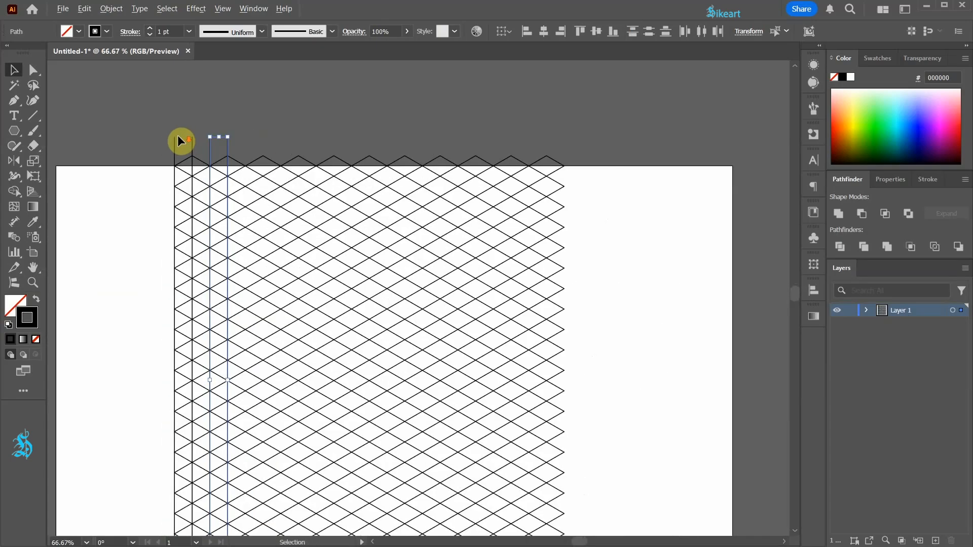
Step: Repeat the line-pair copy across the grid until vertical lines reach its right edge
{"action": "key", "text": "ctrl+d"}
{"action": "key", "text": "ctrl+d"}
{"action": "key", "text": "ctrl+d"}
{"action": "key", "text": "ctrl+d"}
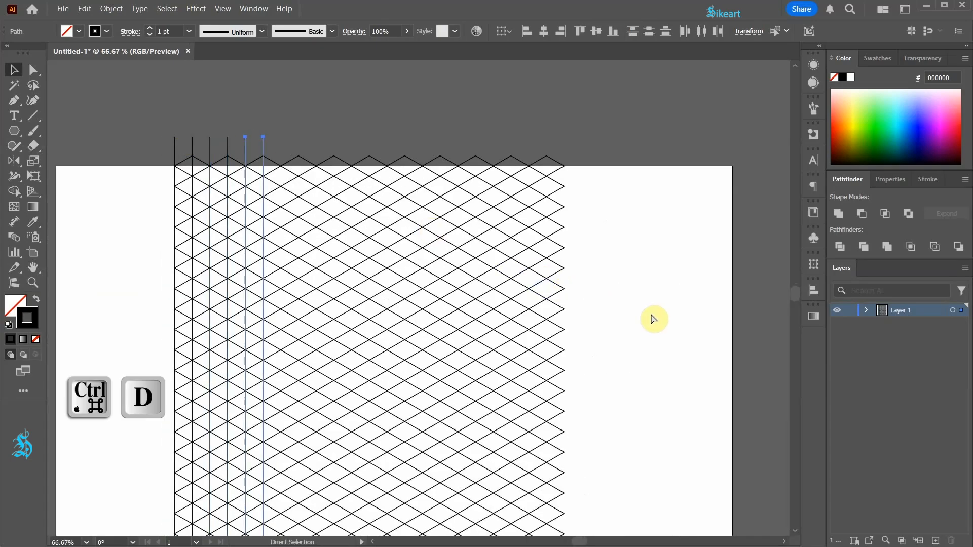
{"action": "key", "text": "ctrl+d"}
{"action": "key", "text": "ctrl+d"}
{"action": "key", "text": "ctrl+d"}
{"action": "key", "text": "ctrl+d"}
{"action": "key", "text": "ctrl+d"}
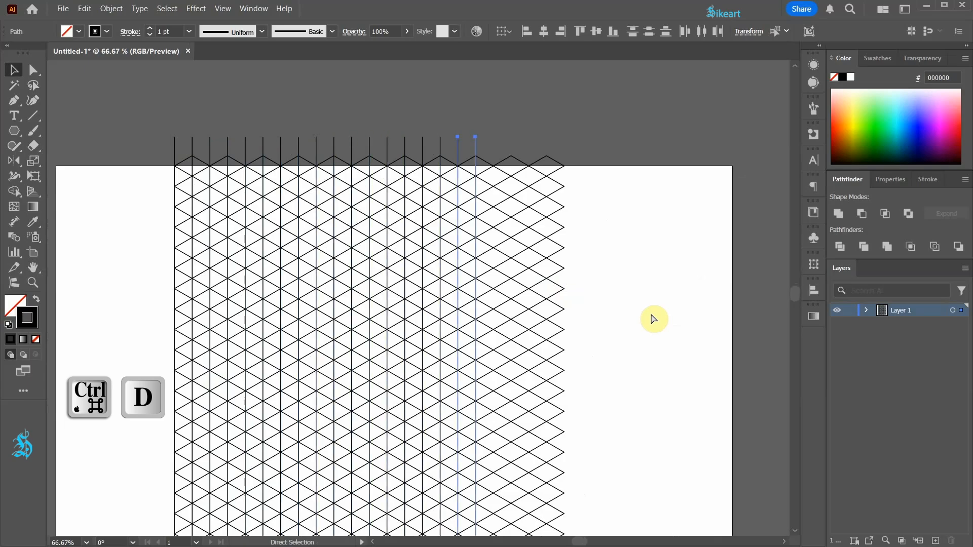
{"action": "key", "text": "ctrl+d"}
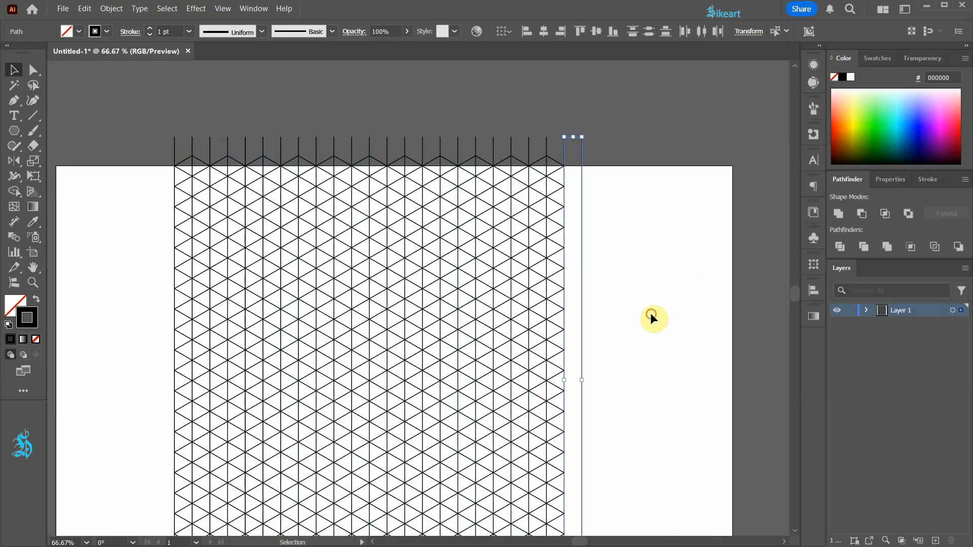
Step: Delete the surplus vertical line beyond the grid's right edge
{"action": "left_click", "coordinate": [651, 316]}
{"action": "left_click_drag", "start_coordinate": [578, 306], "coordinate": [581, 308]}
{"action": "key", "text": "Delete"}
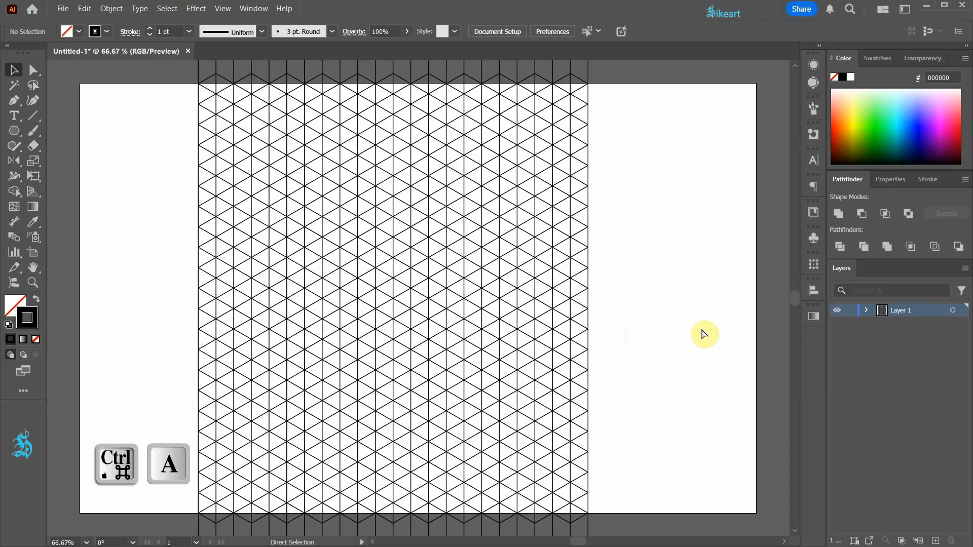
Step: Select the whole grid and merge the top-centre rhombus cells into one shape with the Shape Builder, filled light orange (FFBF70)
{"action": "key", "text": "ctrl+a"}
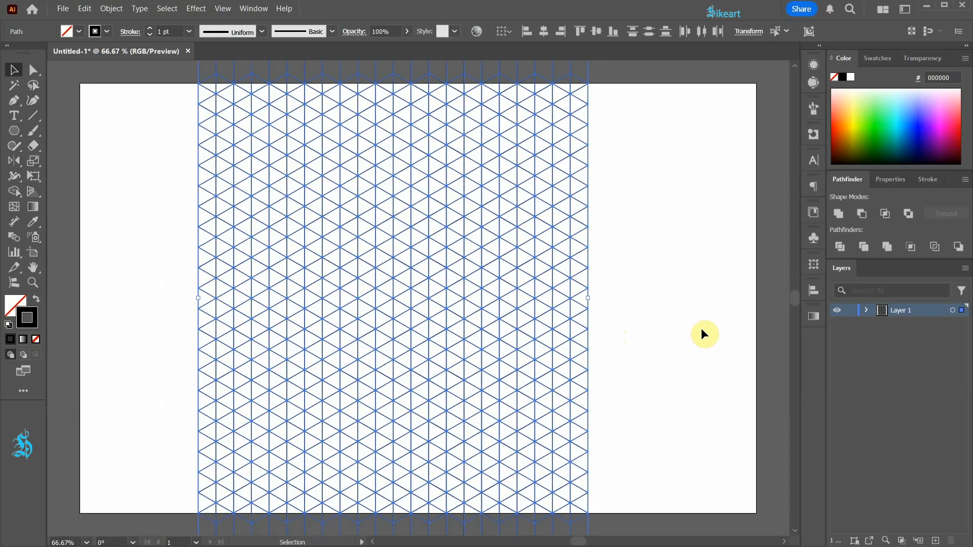
{"action": "left_click", "coordinate": [25, 196]}
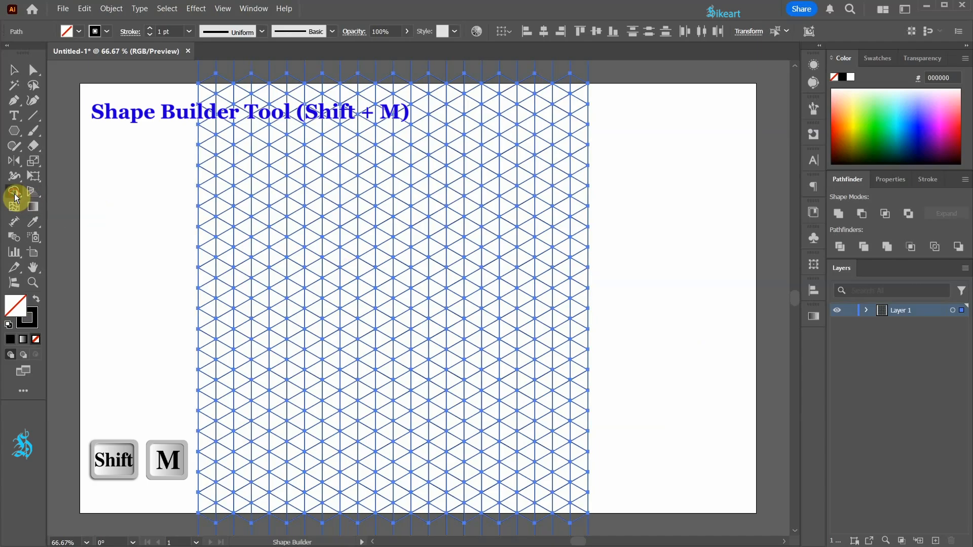
{"action": "left_click", "coordinate": [847, 104]}
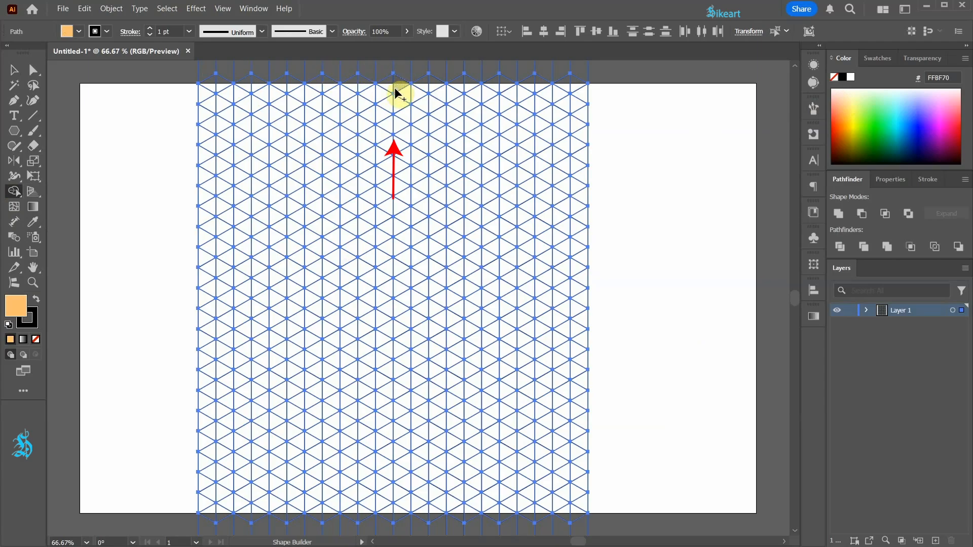
{"action": "mouse_move", "coordinate": [397, 104]}
{"action": "left_mouse_down"}
{"action": "mouse_move", "coordinate": [387, 109]}
{"action": "mouse_move", "coordinate": [390, 122]}
{"action": "mouse_move", "coordinate": [413, 117]}
{"action": "left_mouse_up"}
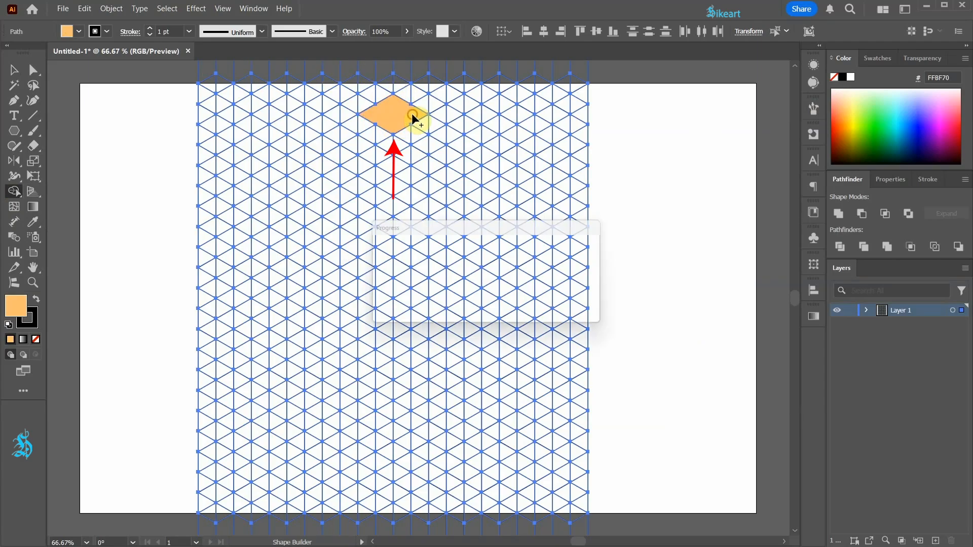
Step: Merge the grid cells below the orange rhombus into the two tall side faces of a pillar, filled light green
{"action": "left_click", "coordinate": [865, 102]}
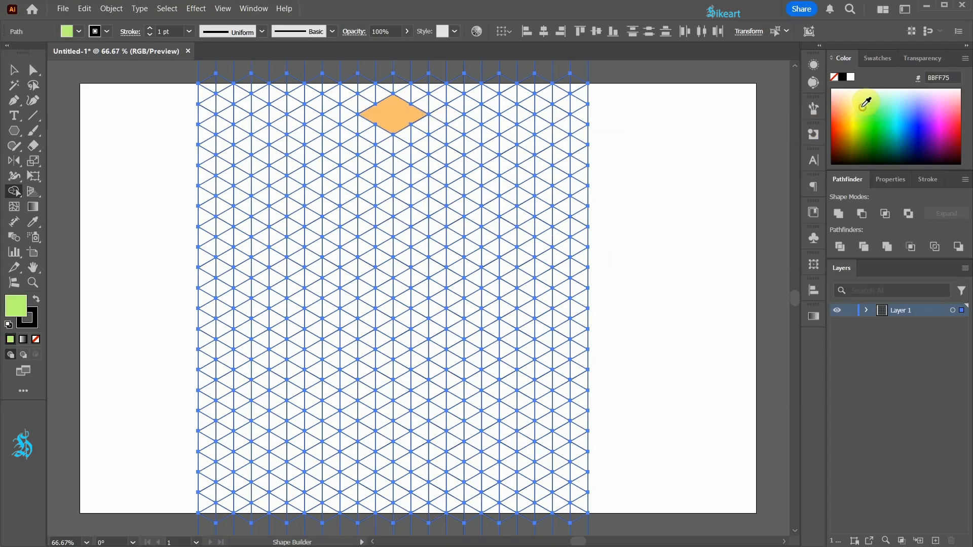
{"action": "left_click_drag", "start_coordinate": [365, 128], "coordinate": [366, 131]}
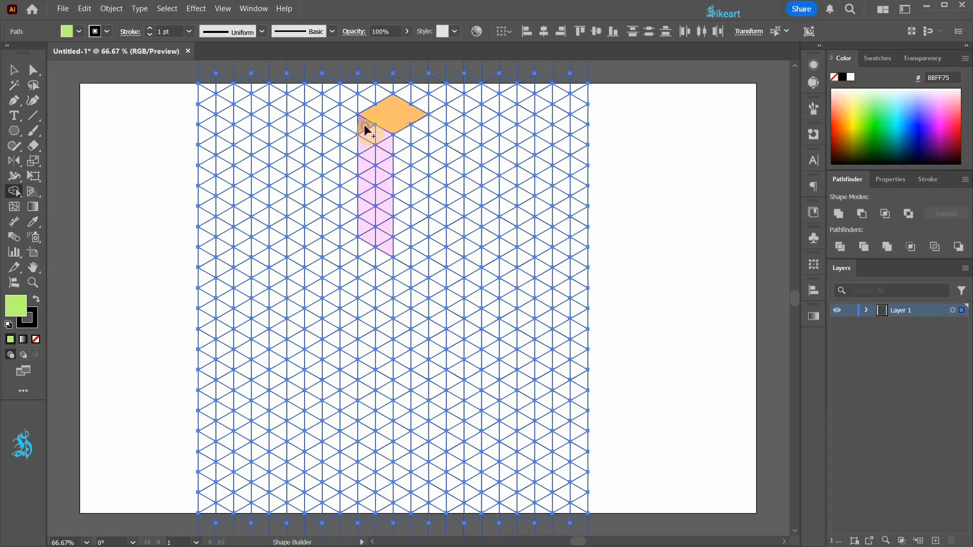
{"action": "mouse_move", "coordinate": [366, 221]}
{"action": "left_mouse_down"}
{"action": "mouse_move", "coordinate": [387, 244]}
{"action": "mouse_move", "coordinate": [378, 145]}
{"action": "left_mouse_up"}
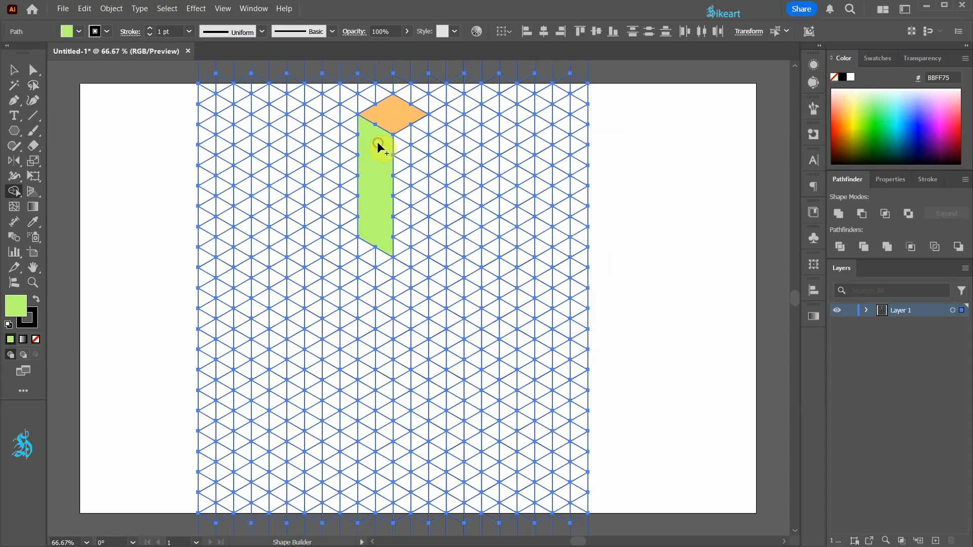
{"action": "mouse_move", "coordinate": [404, 142]}
{"action": "left_mouse_down"}
{"action": "mouse_move", "coordinate": [405, 242]}
{"action": "mouse_move", "coordinate": [418, 224]}
{"action": "mouse_move", "coordinate": [424, 147]}
{"action": "left_mouse_up"}
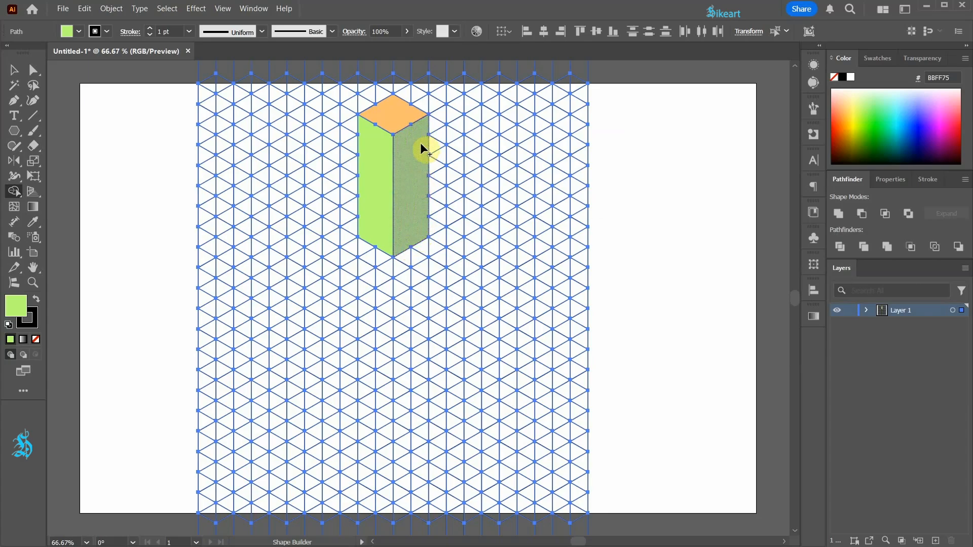
Step: Build the cube's hollow top face around the pillar in orange (FFAA68) and its hollow left face in aqua (96FFDE)
{"action": "left_click", "coordinate": [839, 109]}
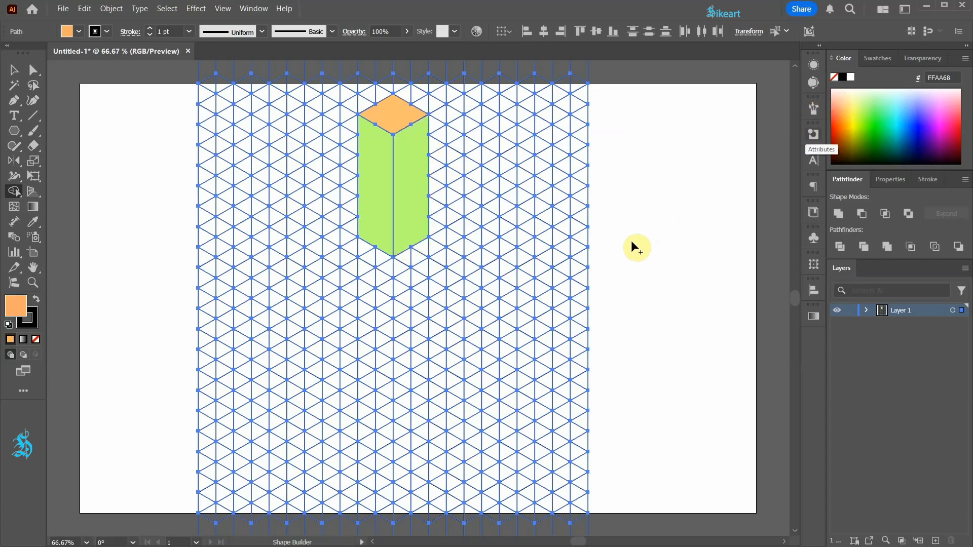
{"action": "mouse_move", "coordinate": [390, 294]}
{"action": "left_mouse_down"}
{"action": "mouse_move", "coordinate": [268, 219]}
{"action": "mouse_move", "coordinate": [351, 168]}
{"action": "mouse_move", "coordinate": [353, 184]}
{"action": "mouse_move", "coordinate": [304, 216]}
{"action": "mouse_move", "coordinate": [385, 263]}
{"action": "mouse_move", "coordinate": [387, 288]}
{"action": "mouse_move", "coordinate": [525, 217]}
{"action": "mouse_move", "coordinate": [437, 166]}
{"action": "mouse_move", "coordinate": [452, 198]}
{"action": "mouse_move", "coordinate": [486, 214]}
{"action": "mouse_move", "coordinate": [394, 275]}
{"action": "left_mouse_up"}
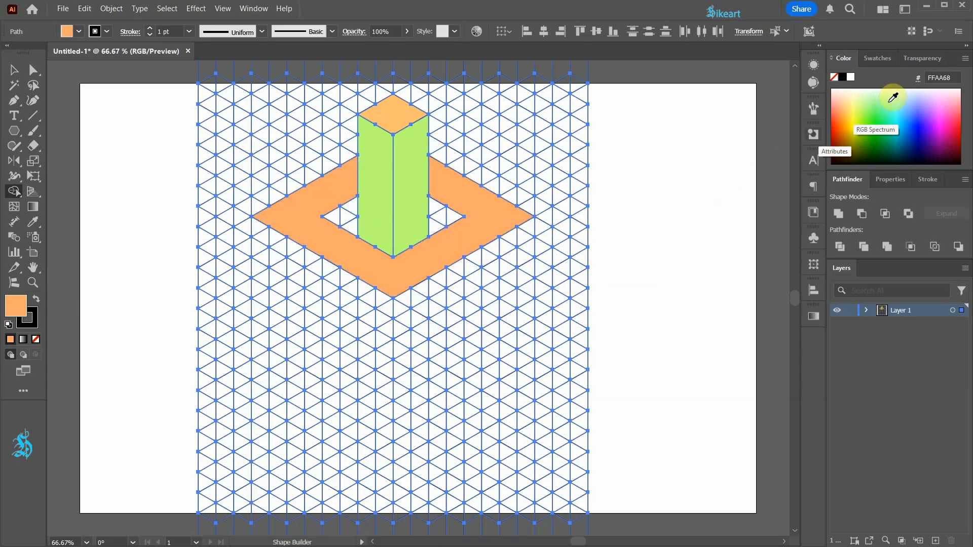
{"action": "left_click", "coordinate": [872, 113]}
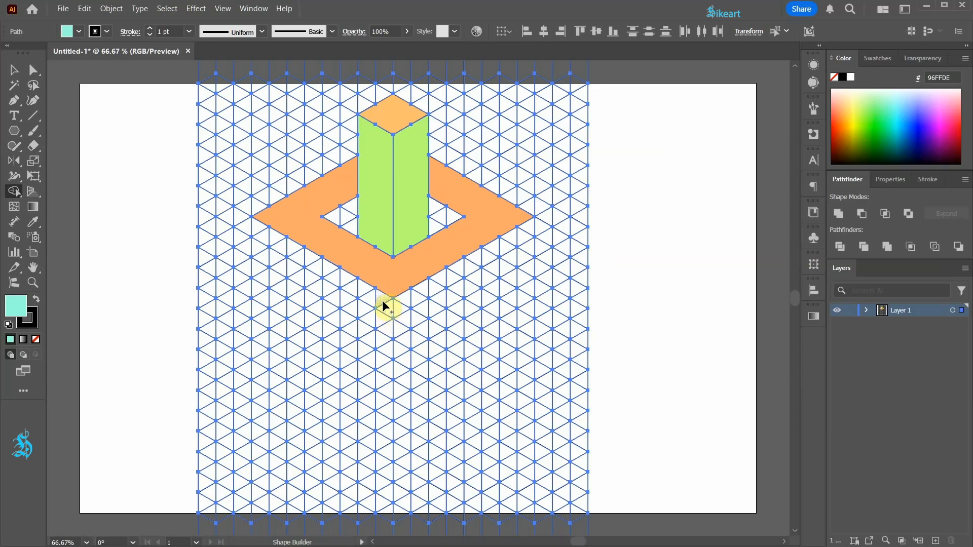
{"action": "mouse_move", "coordinate": [382, 299]}
{"action": "left_mouse_down"}
{"action": "mouse_move", "coordinate": [385, 451]}
{"action": "mouse_move", "coordinate": [372, 444]}
{"action": "mouse_move", "coordinate": [370, 312]}
{"action": "mouse_move", "coordinate": [263, 259]}
{"action": "mouse_move", "coordinate": [259, 244]}
{"action": "mouse_move", "coordinate": [265, 235]}
{"action": "mouse_move", "coordinate": [372, 301]}
{"action": "mouse_move", "coordinate": [260, 252]}
{"action": "mouse_move", "coordinate": [282, 261]}
{"action": "left_mouse_up"}
{"action": "mouse_move", "coordinate": [375, 447]}
{"action": "left_mouse_down"}
{"action": "mouse_move", "coordinate": [304, 402]}
{"action": "mouse_move", "coordinate": [321, 395]}
{"action": "mouse_move", "coordinate": [378, 424]}
{"action": "left_mouse_up"}
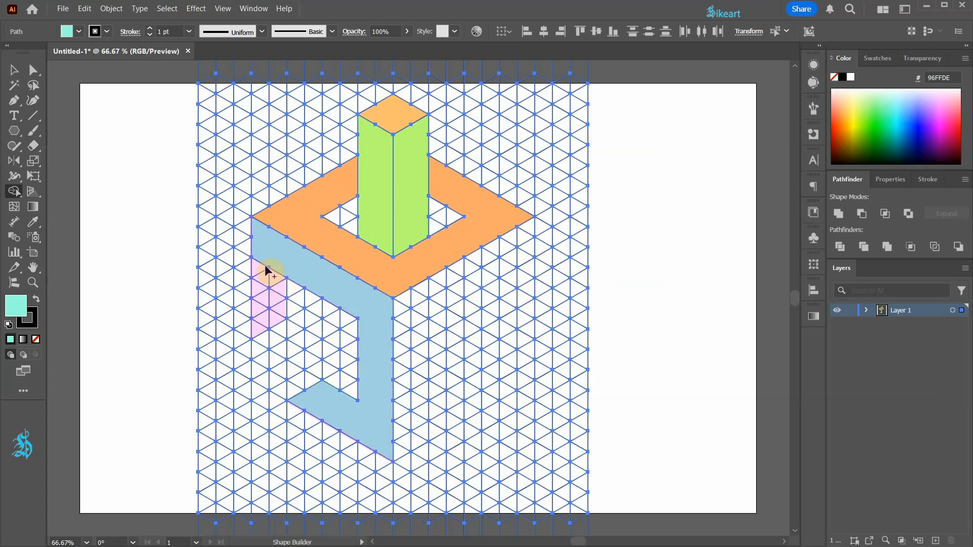
{"action": "left_click_drag", "start_coordinate": [260, 323], "coordinate": [284, 276]}
Step: Merge the cells of the cube's hollow right face into one yellow shape, leaving its central opening free
{"action": "left_click", "coordinate": [856, 109]}
{"action": "mouse_move", "coordinate": [400, 455]}
{"action": "left_mouse_down"}
{"action": "mouse_move", "coordinate": [484, 399]}
{"action": "mouse_move", "coordinate": [460, 389]}
{"action": "mouse_move", "coordinate": [401, 430]}
{"action": "mouse_move", "coordinate": [408, 307]}
{"action": "mouse_move", "coordinate": [418, 299]}
{"action": "mouse_move", "coordinate": [422, 307]}
{"action": "mouse_move", "coordinate": [418, 404]}
{"action": "mouse_move", "coordinate": [425, 319]}
{"action": "left_mouse_up"}
{"action": "mouse_move", "coordinate": [435, 311]}
{"action": "left_mouse_down"}
{"action": "mouse_move", "coordinate": [520, 257]}
{"action": "mouse_move", "coordinate": [524, 233]}
{"action": "mouse_move", "coordinate": [430, 295]}
{"action": "left_mouse_up"}
{"action": "mouse_move", "coordinate": [524, 268]}
{"action": "left_mouse_down"}
{"action": "mouse_move", "coordinate": [528, 259]}
{"action": "mouse_move", "coordinate": [528, 300]}
{"action": "left_mouse_up"}
{"action": "mouse_move", "coordinate": [530, 333]}
{"action": "left_mouse_down"}
{"action": "mouse_move", "coordinate": [509, 315]}
{"action": "mouse_move", "coordinate": [506, 266]}
{"action": "left_mouse_up"}
Step: Build the top and side faces of the two beams projecting from the cube's left and right openings in dark orange (FF6E29)
{"action": "left_click", "coordinate": [837, 120]}
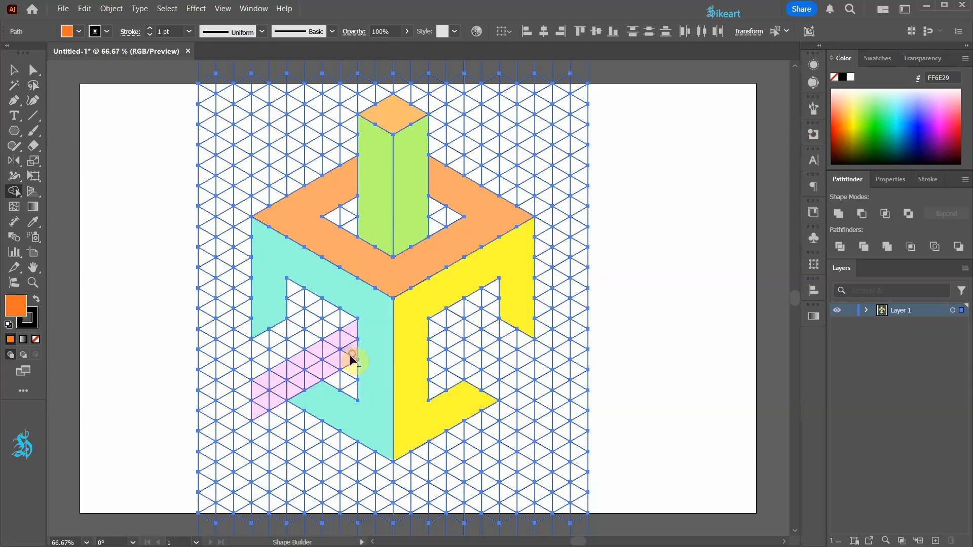
{"action": "mouse_move", "coordinate": [320, 376]}
{"action": "left_mouse_down"}
{"action": "mouse_move", "coordinate": [257, 410]}
{"action": "mouse_move", "coordinate": [262, 385]}
{"action": "mouse_move", "coordinate": [344, 347]}
{"action": "mouse_move", "coordinate": [352, 334]}
{"action": "mouse_move", "coordinate": [322, 311]}
{"action": "mouse_move", "coordinate": [230, 362]}
{"action": "mouse_move", "coordinate": [252, 369]}
{"action": "mouse_move", "coordinate": [350, 321]}
{"action": "left_mouse_up"}
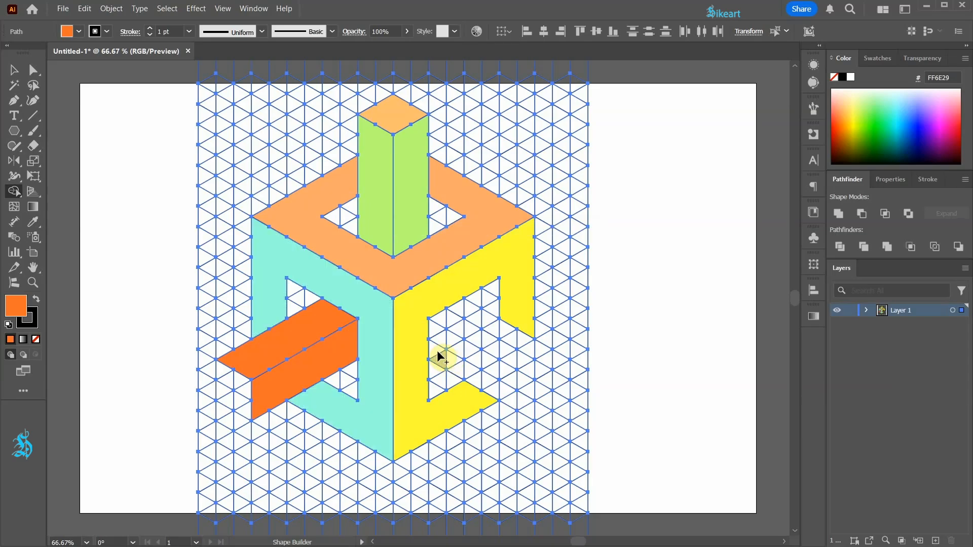
{"action": "mouse_move", "coordinate": [437, 353]}
{"action": "left_mouse_down"}
{"action": "mouse_move", "coordinate": [463, 376]}
{"action": "mouse_move", "coordinate": [532, 401]}
{"action": "left_mouse_up"}
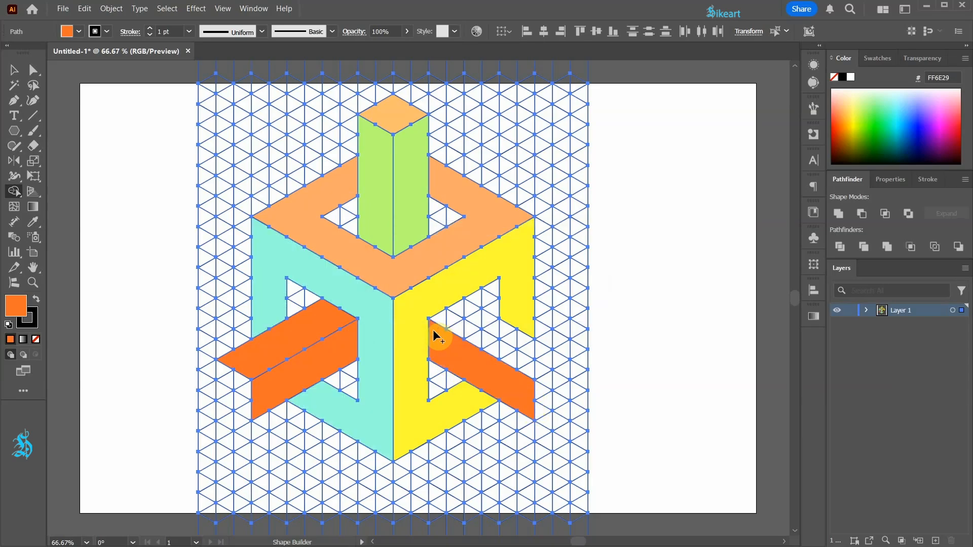
{"action": "mouse_move", "coordinate": [463, 328]}
{"action": "left_mouse_down"}
{"action": "mouse_move", "coordinate": [533, 370]}
{"action": "mouse_move", "coordinate": [553, 357]}
{"action": "mouse_move", "coordinate": [451, 315]}
{"action": "left_mouse_up"}
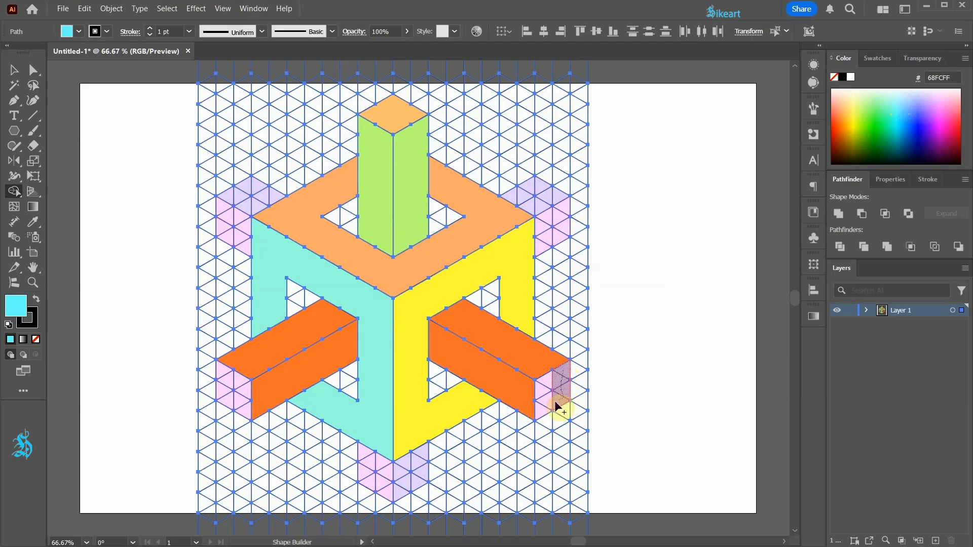
Step: Fill the two beam ends and the faces of the stubs behind and below the cube with cyan (68FCFF)
{"action": "left_click", "coordinate": [552, 387]}
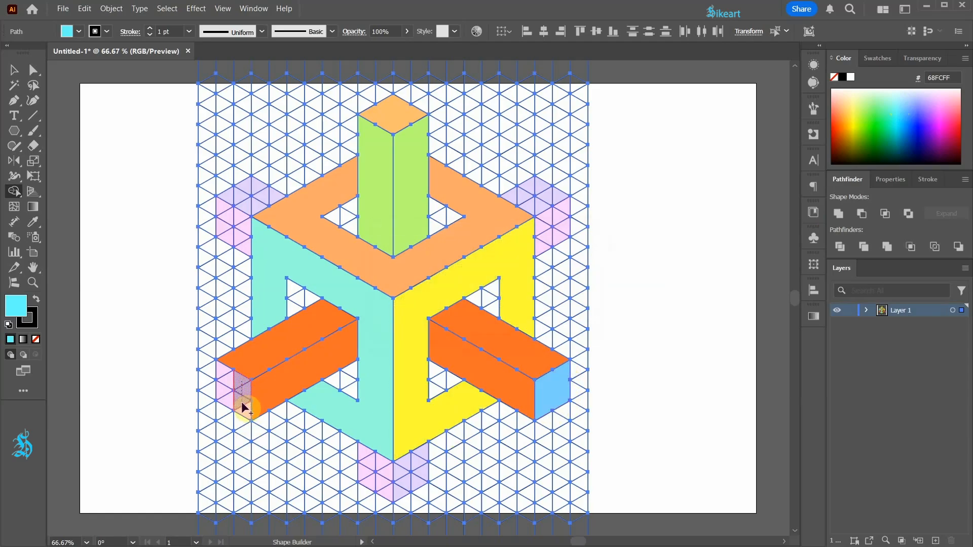
{"action": "left_click", "coordinate": [225, 375]}
{"action": "left_click", "coordinate": [234, 236]}
{"action": "left_click", "coordinate": [260, 191]}
{"action": "left_click", "coordinate": [553, 223]}
{"action": "left_click", "coordinate": [515, 203]}
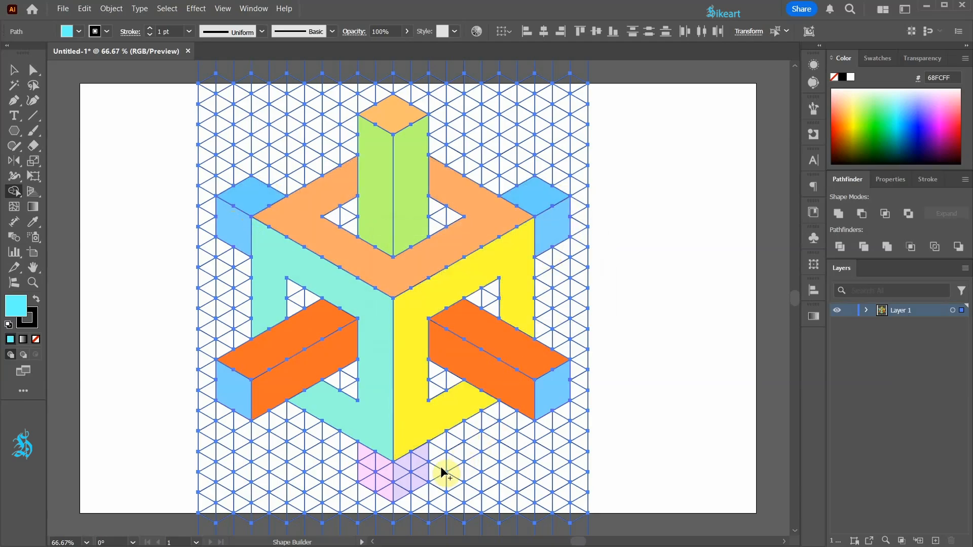
{"action": "mouse_move", "coordinate": [420, 482]}
{"action": "left_mouse_down"}
{"action": "mouse_move", "coordinate": [399, 493]}
{"action": "mouse_move", "coordinate": [408, 464]}
{"action": "mouse_move", "coordinate": [388, 494]}
{"action": "mouse_move", "coordinate": [365, 459]}
{"action": "left_mouse_up"}
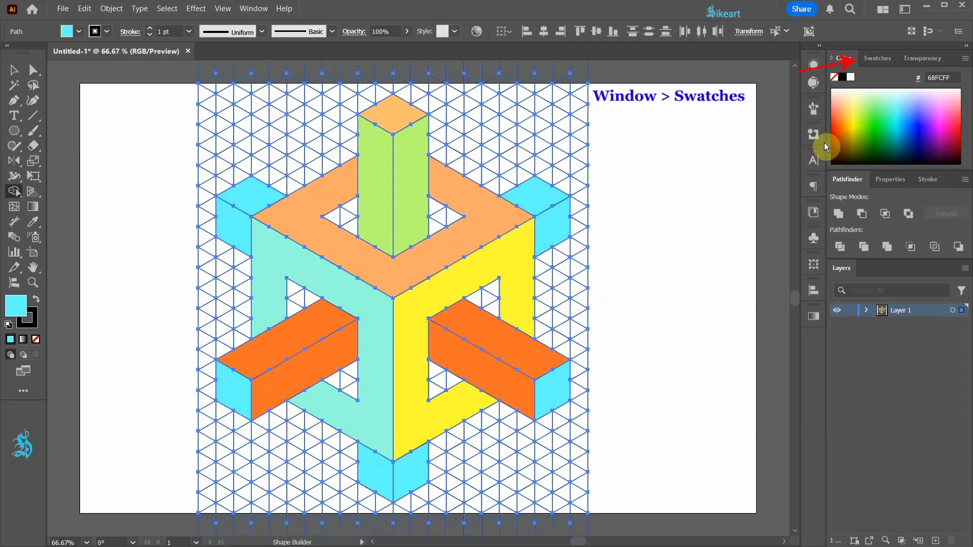
Step: Merge the inner wall strips in the three cube openings using a light grey swatch
{"action": "left_click", "coordinate": [878, 60]}
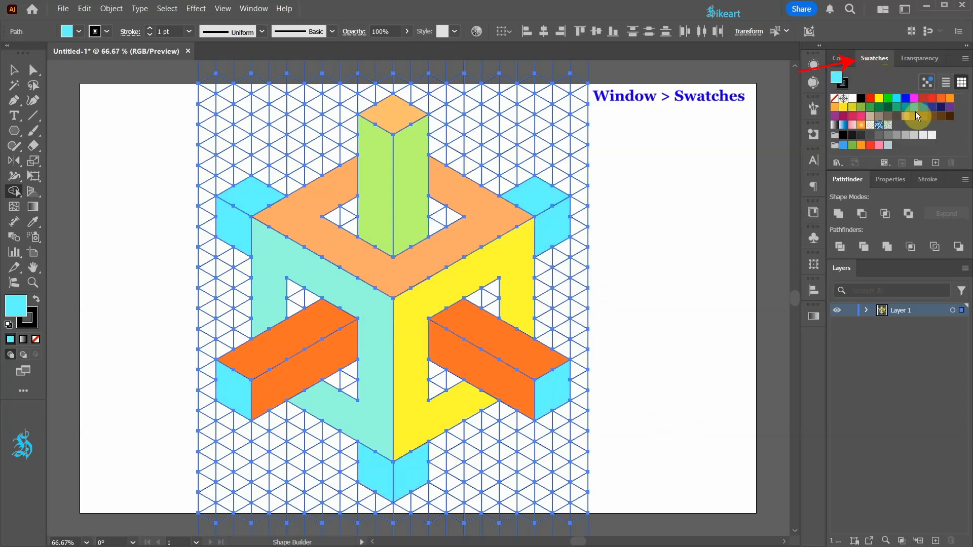
{"action": "left_click", "coordinate": [915, 136]}
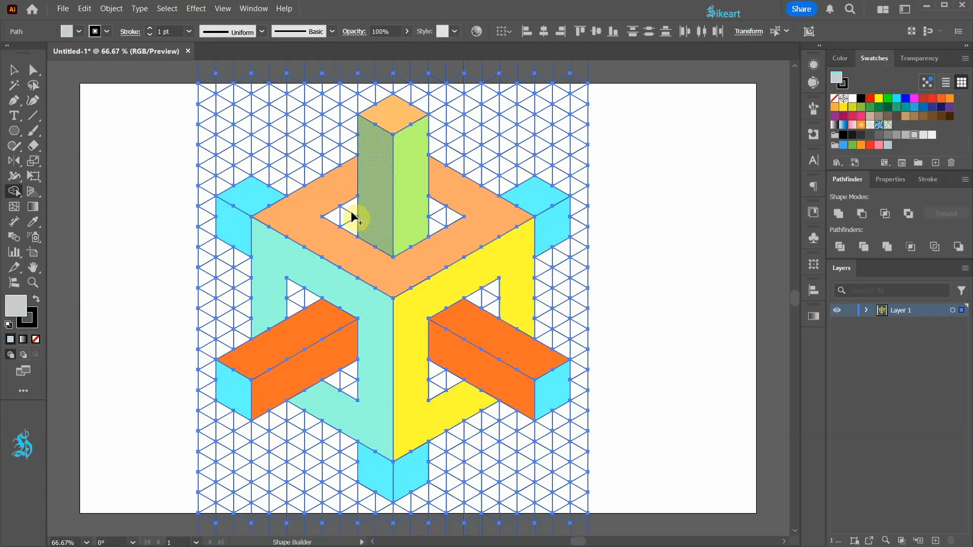
{"action": "left_click_drag", "start_coordinate": [352, 209], "coordinate": [330, 218]}
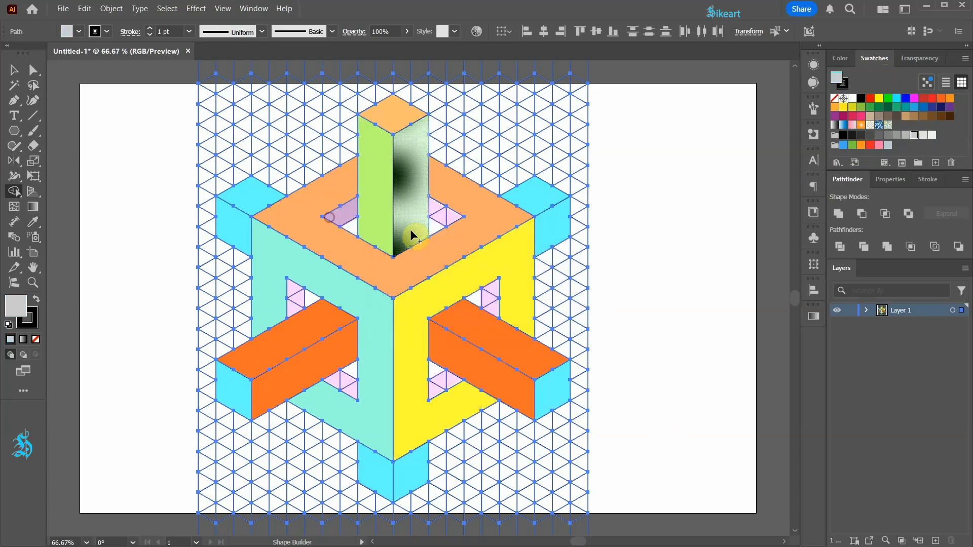
{"action": "left_click_drag", "start_coordinate": [437, 215], "coordinate": [458, 218]}
{"action": "left_click_drag", "start_coordinate": [488, 284], "coordinate": [494, 306]}
{"action": "left_click_drag", "start_coordinate": [455, 381], "coordinate": [435, 387]}
{"action": "left_click_drag", "start_coordinate": [351, 388], "coordinate": [330, 379]}
{"action": "left_click_drag", "start_coordinate": [294, 287], "coordinate": [293, 309]}
Step: Select all leftover unfilled grid lines with the Magic Wand and delete them
{"action": "key", "text": "v"}
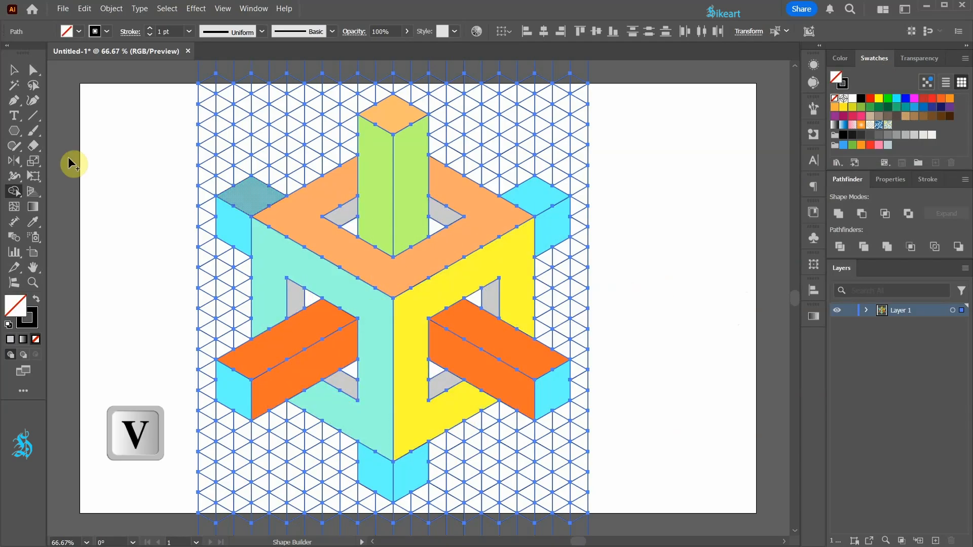
{"action": "left_click", "coordinate": [141, 182]}
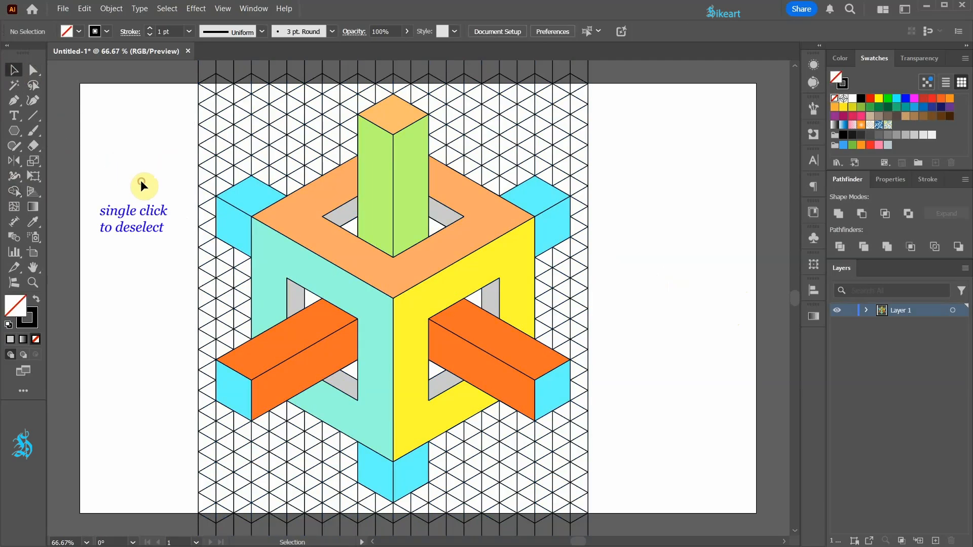
{"action": "key", "text": "y"}
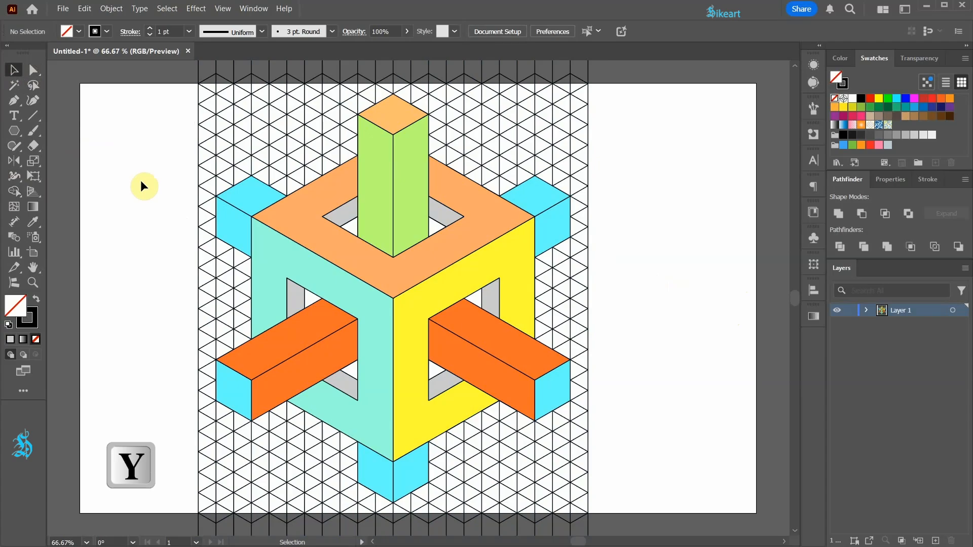
{"action": "left_click", "coordinate": [14, 87]}
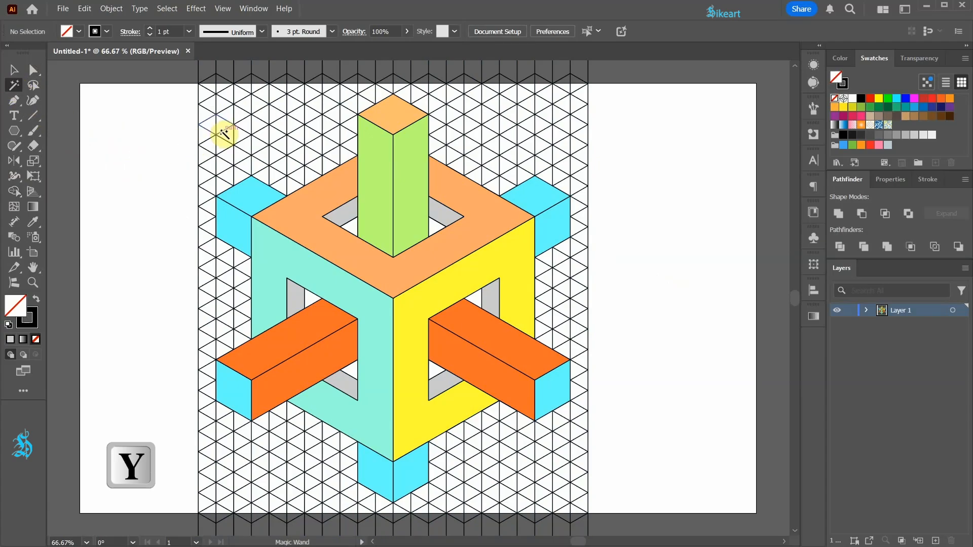
{"action": "left_click", "coordinate": [221, 131]}
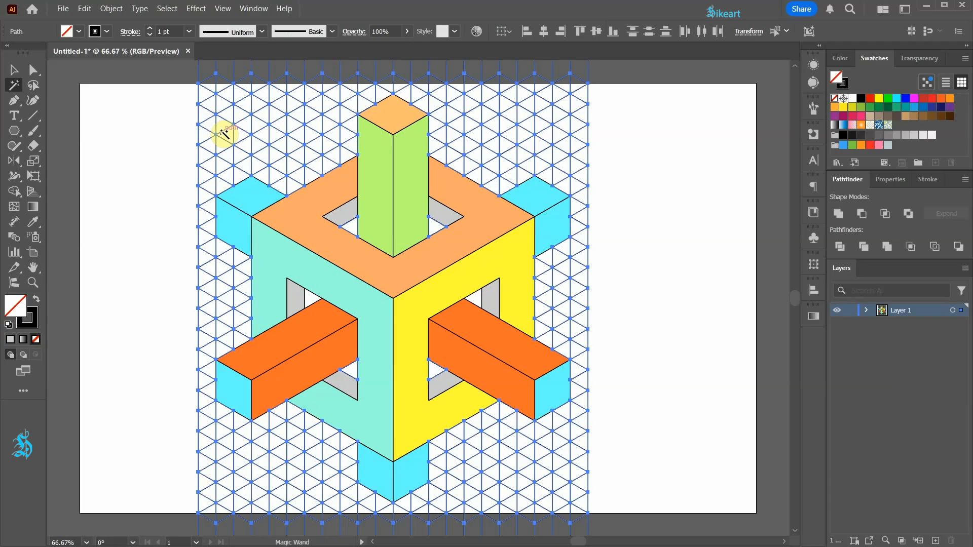
{"action": "key", "text": "Delete"}
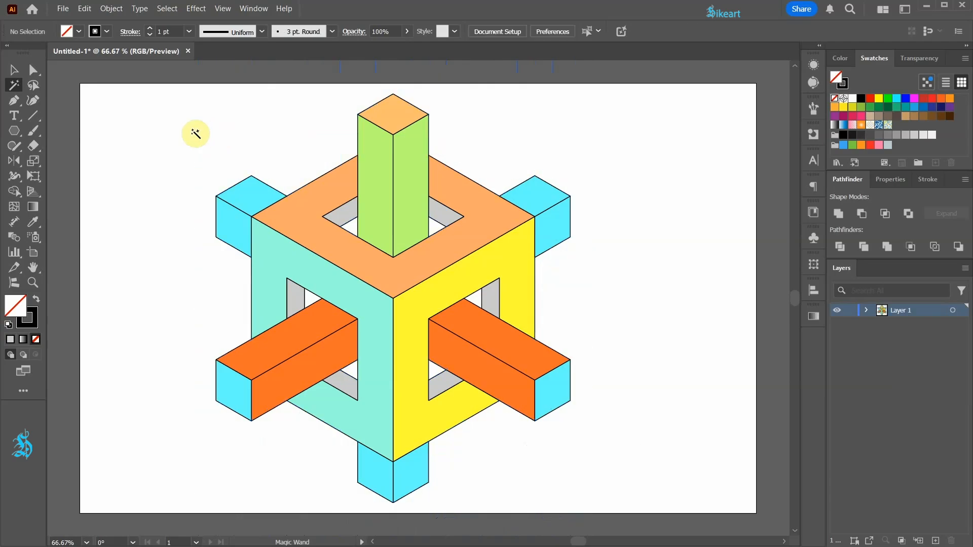
Step: Select all the artwork and fill the remaining triangular gaps inside the cube openings with black using the Shape Builder
{"action": "key", "text": "ctrl+a"}
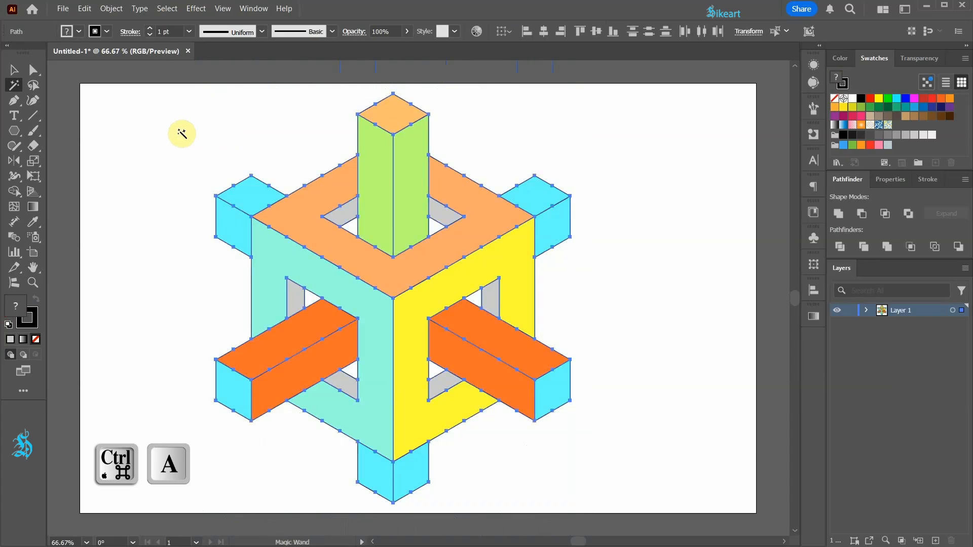
{"action": "key", "text": "shift+m"}
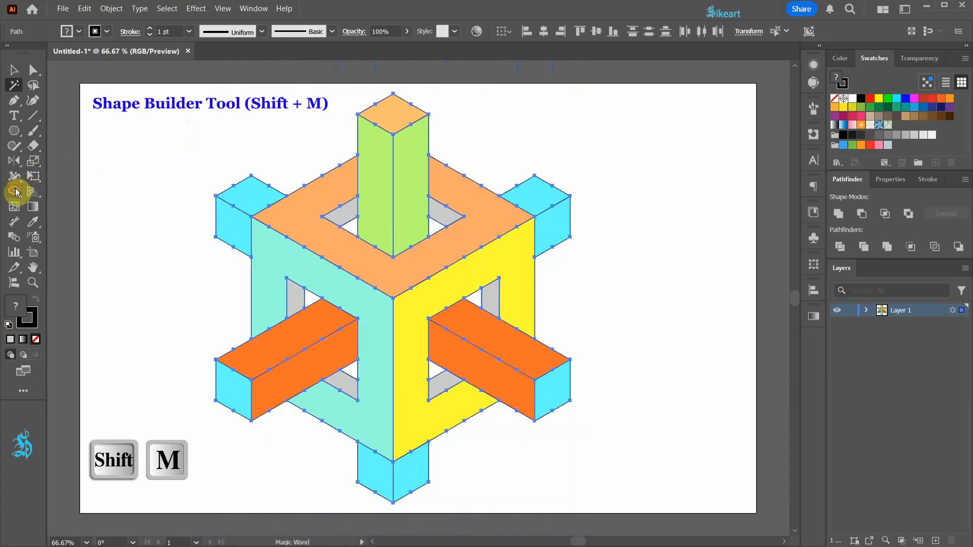
{"action": "left_click", "coordinate": [16, 191]}
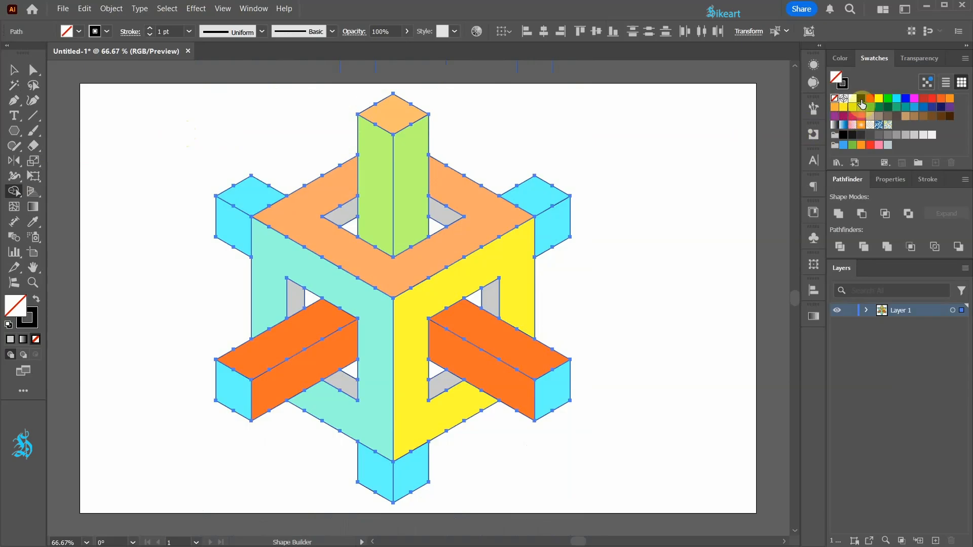
{"action": "left_click", "coordinate": [861, 100]}
{"action": "key", "text": "ctrl+plus"}
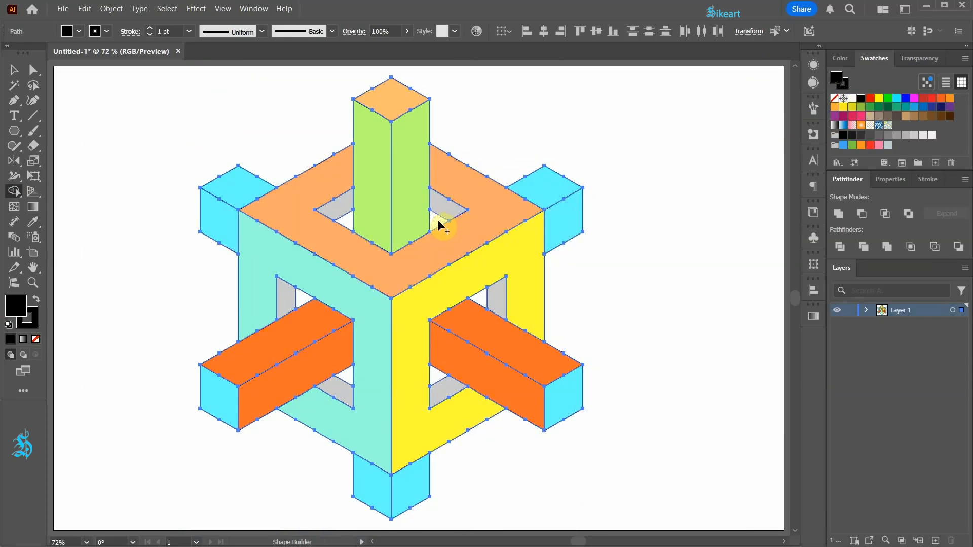
{"action": "left_click", "coordinate": [304, 308]}
{"action": "left_click", "coordinate": [347, 219]}
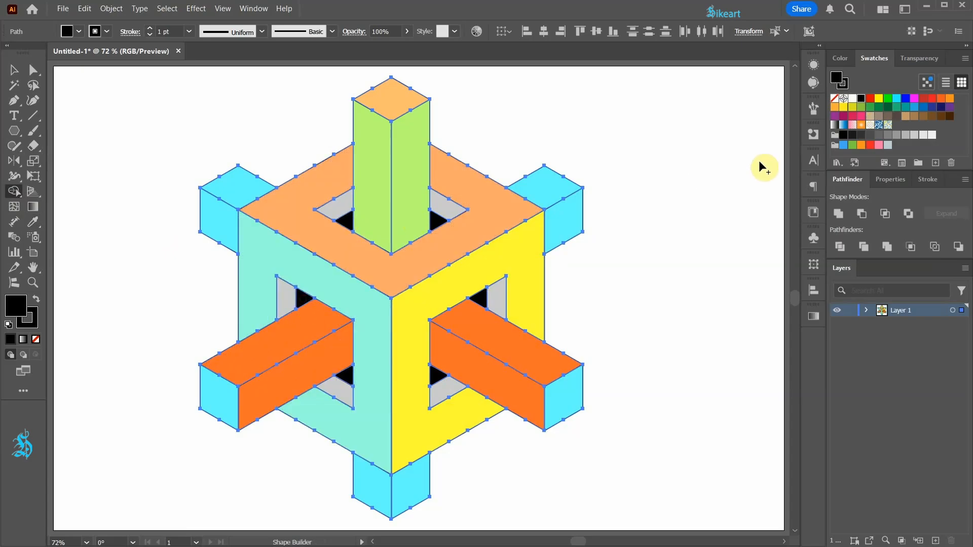
Step: Recolour the cube's hollow top, right and left faces white
{"action": "left_click", "coordinate": [853, 100]}
{"action": "left_click", "coordinate": [487, 239]}
{"action": "left_click", "coordinate": [435, 310]}
{"action": "left_click", "coordinate": [380, 330]}
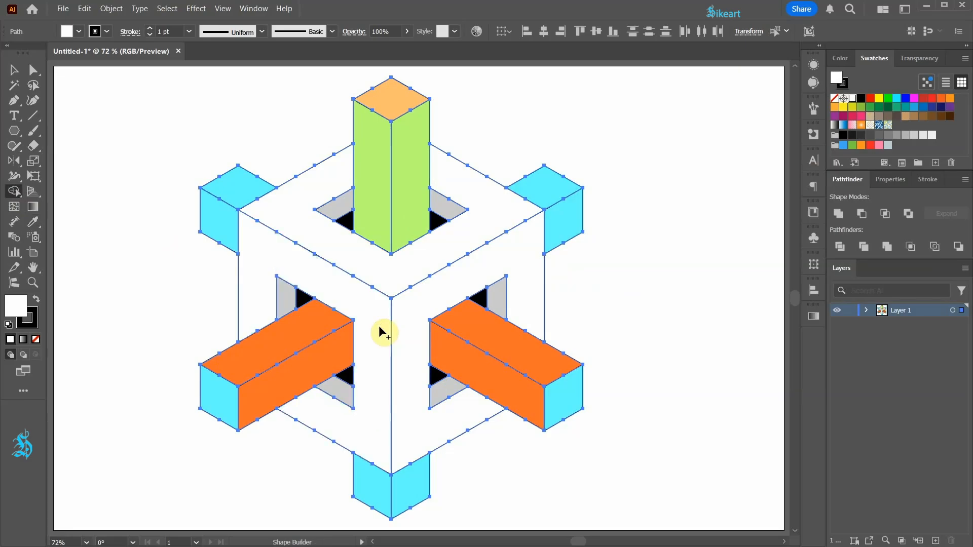
Step: Recolour the end faces of the upright beam and the two front beams medium grey, and deselect the artwork
{"action": "left_click", "coordinate": [886, 136]}
{"action": "left_click", "coordinate": [392, 99]}
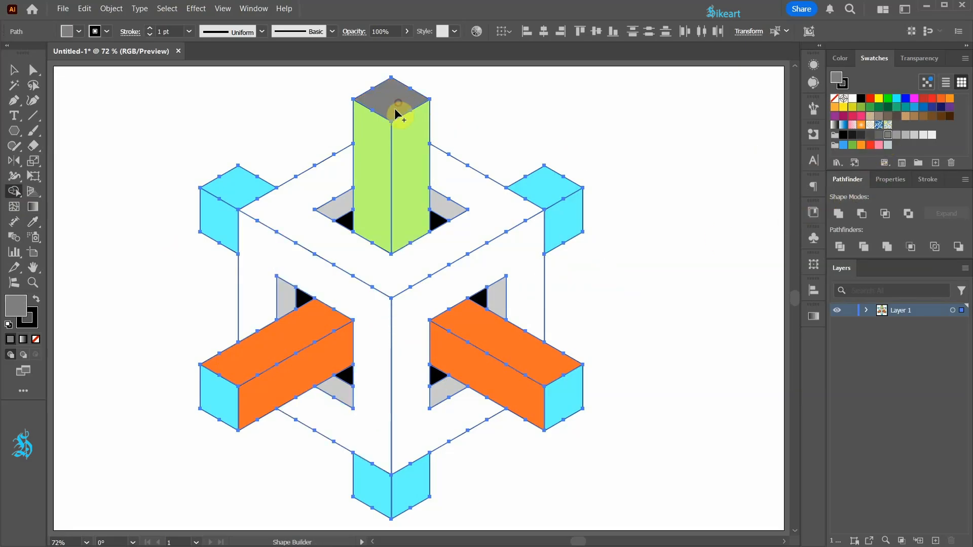
{"action": "left_click", "coordinate": [247, 388]}
{"action": "left_click", "coordinate": [564, 393]}
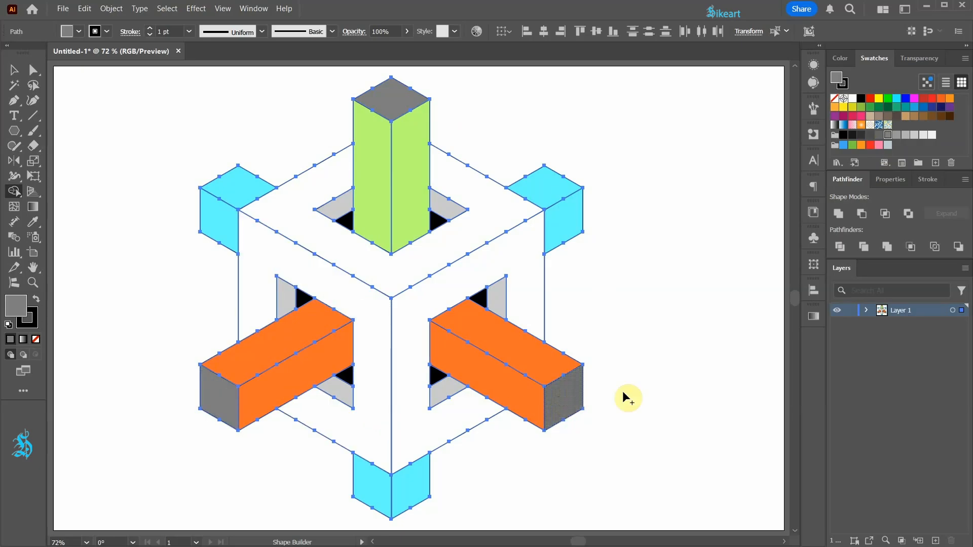
{"action": "key", "text": "v"}
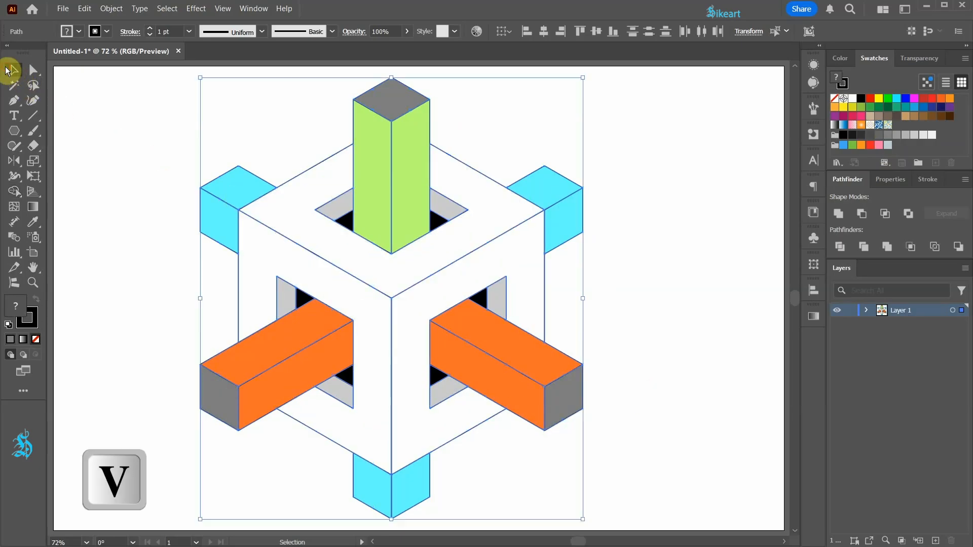
{"action": "left_click", "coordinate": [106, 123]}
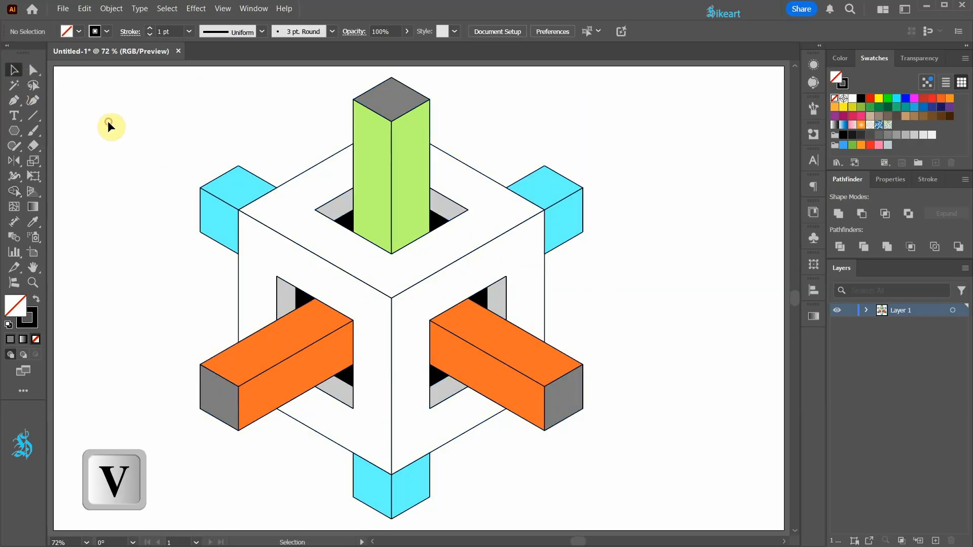
Step: Fill the upright beam's left face with a linear white-to-black gradient
{"action": "left_click", "coordinate": [377, 193]}
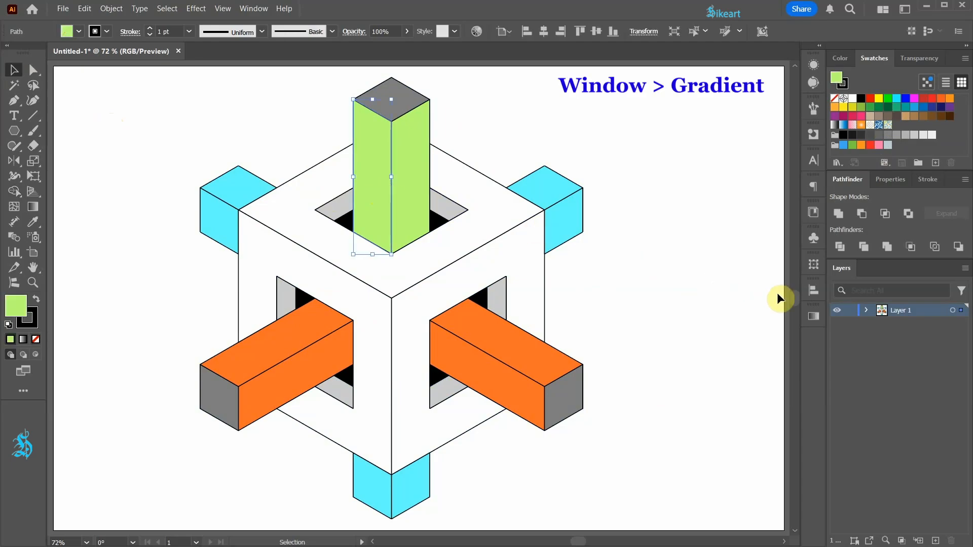
{"action": "left_click", "coordinate": [818, 317]}
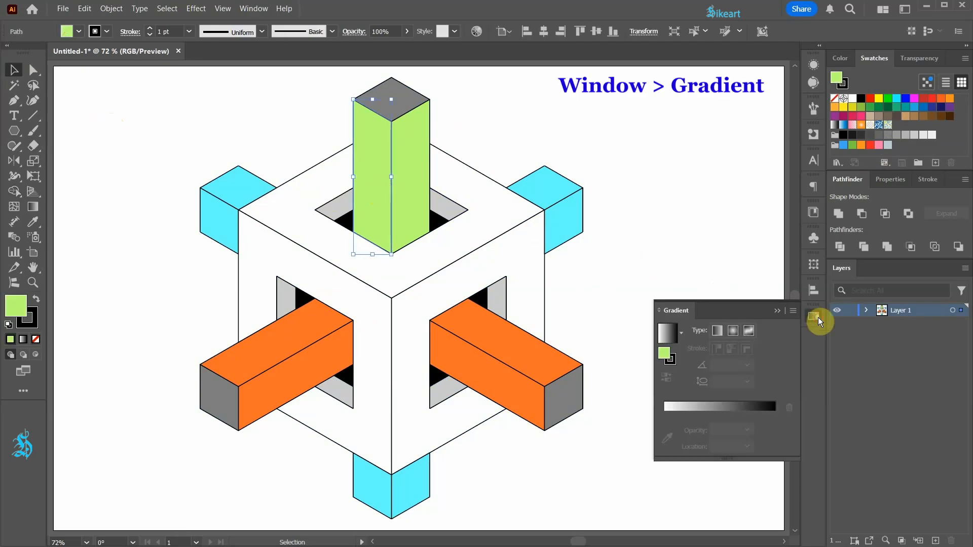
{"action": "left_click", "coordinate": [669, 336]}
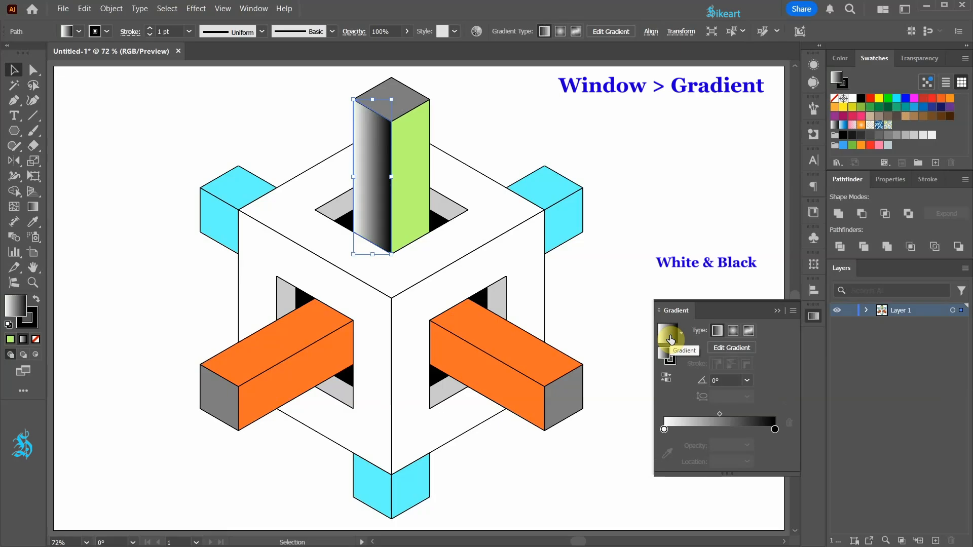
{"action": "left_click", "coordinate": [777, 311]}
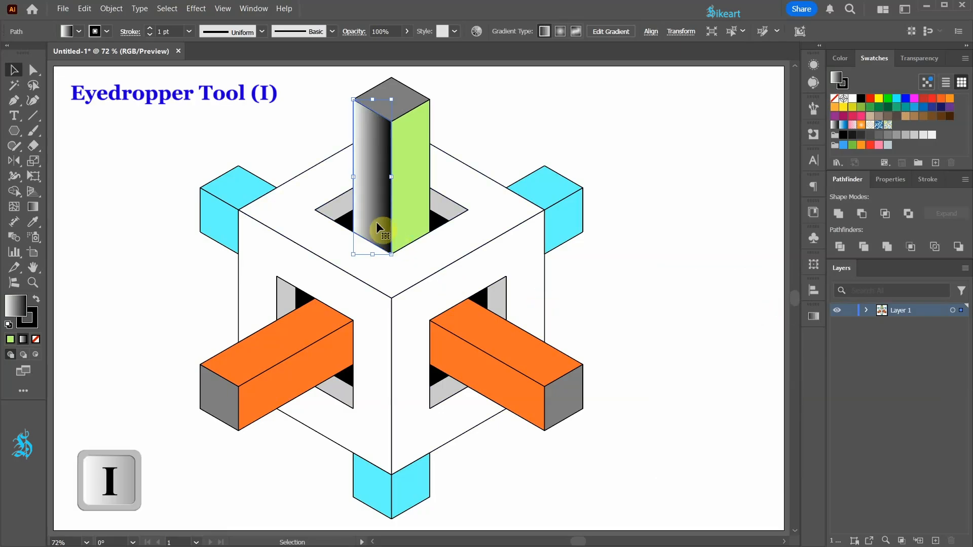
Step: Copy the white-to-black gradient with the Eyedropper to all remaining green, orange and cyan beam faces
{"action": "key", "text": "i"}
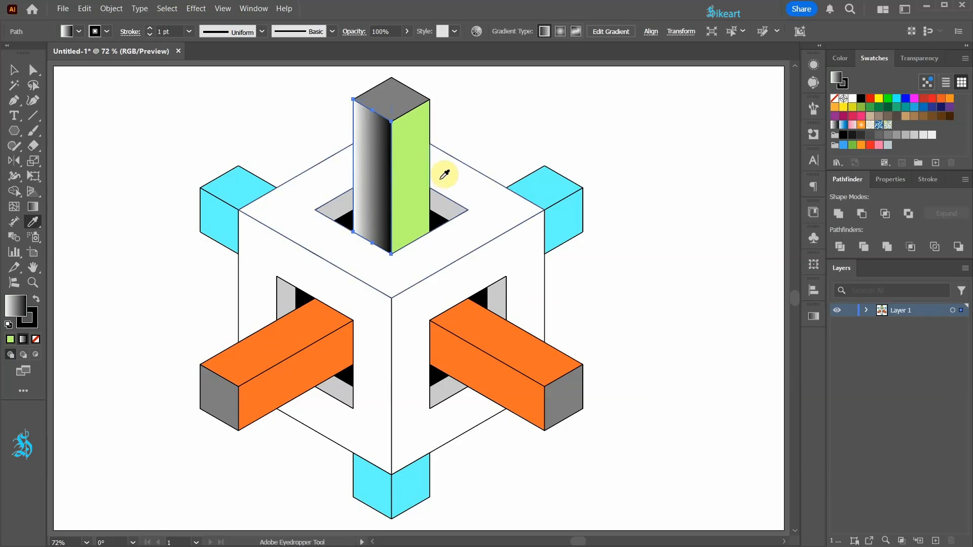
{"action": "left_click", "coordinate": [398, 160], "text": "alt"}
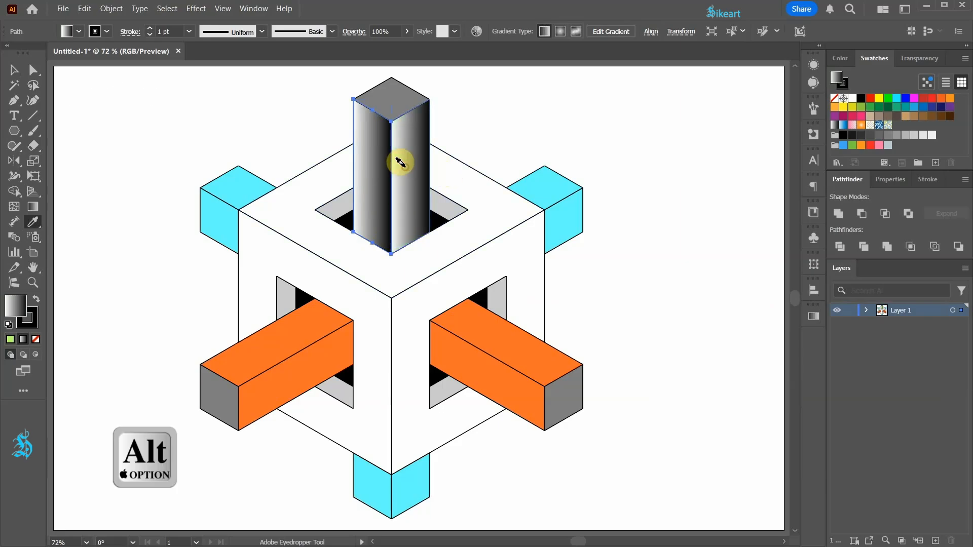
{"action": "left_click", "coordinate": [522, 185], "text": "alt"}
{"action": "left_click", "coordinate": [561, 213], "text": "alt"}
{"action": "left_click", "coordinate": [513, 341], "text": "alt"}
{"action": "left_click", "coordinate": [495, 370], "text": "alt"}
{"action": "left_click", "coordinate": [408, 479], "text": "alt"}
{"action": "left_click", "coordinate": [378, 488], "text": "alt"}
{"action": "left_click", "coordinate": [312, 373], "text": "alt"}
{"action": "left_click", "coordinate": [288, 348], "text": "alt"}
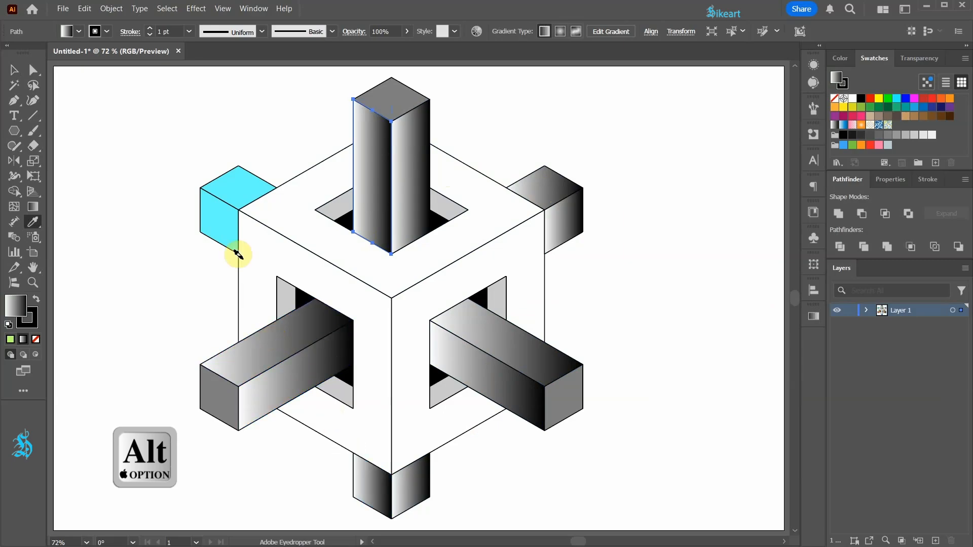
{"action": "left_click", "coordinate": [226, 235], "text": "alt"}
{"action": "left_click", "coordinate": [223, 192], "text": "alt"}
{"action": "left_click", "coordinate": [429, 242], "text": "ctrl"}
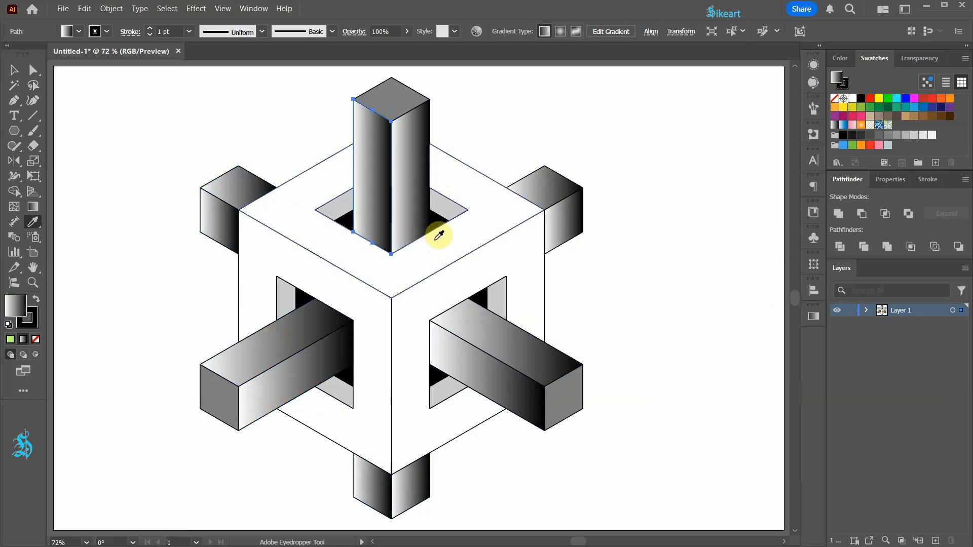
Step: Redirect the gradients on the upright beam's two faces to run from white at the top to black at the base
{"action": "key", "text": "g"}
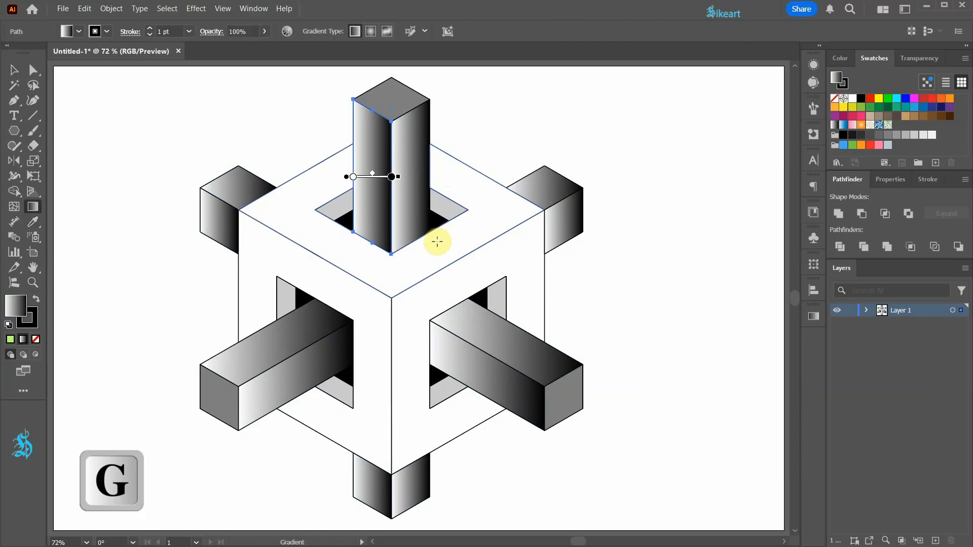
{"action": "mouse_move", "coordinate": [378, 117]}
{"action": "left_mouse_down"}
{"action": "mouse_move", "coordinate": [348, 200]}
{"action": "mouse_move", "coordinate": [320, 237]}
{"action": "mouse_move", "coordinate": [385, 158]}
{"action": "left_mouse_up"}
{"action": "left_click", "coordinate": [409, 140], "text": "ctrl"}
{"action": "left_click_drag", "start_coordinate": [388, 117], "coordinate": [376, 165]}
{"action": "left_click", "coordinate": [378, 222], "text": "ctrl"}
{"action": "left_click_drag", "start_coordinate": [357, 204], "coordinate": [348, 223]}
Step: Redirect the gradients on the right front beam's two long faces so they darken towards the cube opening
{"action": "left_click", "coordinate": [489, 329], "text": "ctrl"}
{"action": "left_click_drag", "start_coordinate": [576, 372], "coordinate": [527, 345]}
{"action": "left_click_drag", "start_coordinate": [543, 402], "coordinate": [528, 378]}
{"action": "left_click_drag", "start_coordinate": [495, 322], "coordinate": [475, 293]}
{"action": "left_click", "coordinate": [509, 395], "text": "ctrl"}
{"action": "left_click_drag", "start_coordinate": [549, 408], "coordinate": [407, 415]}
{"action": "left_click_drag", "start_coordinate": [542, 373], "coordinate": [517, 375]}
{"action": "left_click_drag", "start_coordinate": [464, 377], "coordinate": [427, 376]}
Step: Redirect the gradients on the left front beam's two long faces so they darken towards the cube opening
{"action": "left_click", "coordinate": [276, 394], "text": "ctrl"}
{"action": "left_click_drag", "start_coordinate": [236, 407], "coordinate": [365, 406]}
{"action": "mouse_move", "coordinate": [242, 376]}
{"action": "left_mouse_down"}
{"action": "mouse_move", "coordinate": [337, 377]}
{"action": "mouse_move", "coordinate": [290, 377]}
{"action": "left_mouse_up"}
{"action": "left_click_drag", "start_coordinate": [339, 375], "coordinate": [347, 375]}
{"action": "left_click", "coordinate": [312, 335], "text": "ctrl"}
{"action": "left_click_drag", "start_coordinate": [197, 361], "coordinate": [248, 349]}
{"action": "left_click_drag", "start_coordinate": [308, 331], "coordinate": [330, 324]}
Step: Redirect the gradients on the rear left beam stub's two faces so they darken towards the cube
{"action": "left_click", "coordinate": [230, 189], "text": "ctrl"}
{"action": "left_click_drag", "start_coordinate": [201, 184], "coordinate": [299, 196]}
{"action": "left_click_drag", "start_coordinate": [201, 185], "coordinate": [276, 192]}
{"action": "left_click", "coordinate": [220, 218], "text": "ctrl"}
{"action": "left_click_drag", "start_coordinate": [192, 212], "coordinate": [257, 232]}
{"action": "left_click_drag", "start_coordinate": [191, 213], "coordinate": [247, 227]}
{"action": "left_click", "coordinate": [238, 185], "text": "ctrl"}
{"action": "left_click_drag", "start_coordinate": [224, 170], "coordinate": [253, 206]}
Step: Redirect the gradients on the lower beam stub's two faces to run from white at the bottom to dark beneath the cube
{"action": "left_click", "coordinate": [403, 472], "text": "ctrl"}
{"action": "left_click_drag", "start_coordinate": [419, 518], "coordinate": [418, 485]}
{"action": "left_click_drag", "start_coordinate": [412, 474], "coordinate": [404, 458]}
{"action": "left_click", "coordinate": [374, 484], "text": "ctrl"}
{"action": "left_click_drag", "start_coordinate": [363, 512], "coordinate": [375, 484]}
Step: Redirect the gradients on the rear right beam stub's two faces so they darken towards the cube
{"action": "left_click", "coordinate": [547, 188], "text": "ctrl"}
{"action": "left_click_drag", "start_coordinate": [577, 168], "coordinate": [553, 179]}
{"action": "left_click", "coordinate": [566, 215], "text": "ctrl"}
{"action": "left_click_drag", "start_coordinate": [597, 217], "coordinate": [530, 224]}
{"action": "left_click_drag", "start_coordinate": [597, 216], "coordinate": [571, 220]}
{"action": "left_click_drag", "start_coordinate": [551, 222], "coordinate": [543, 224]}
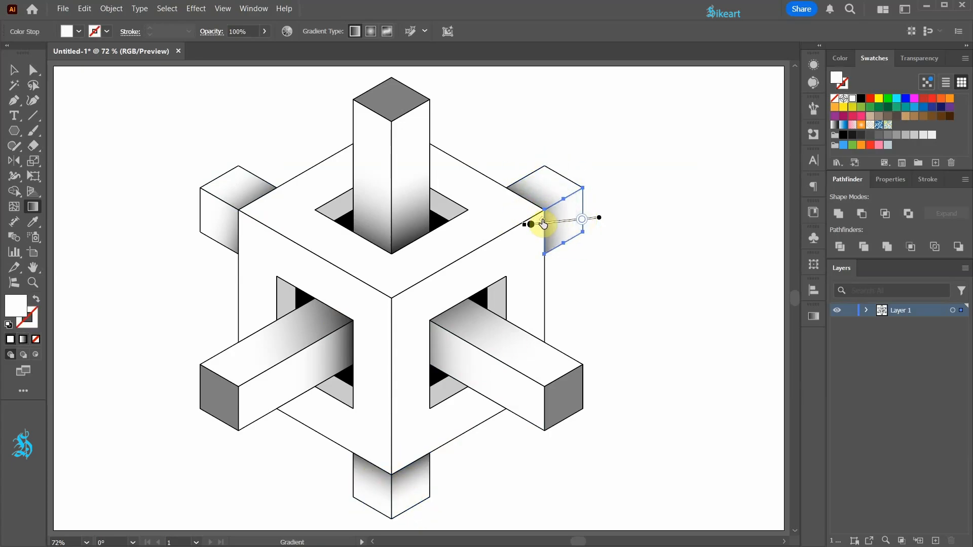
Step: Fine-tune the gradient shading on the right front beam's upper face and deselect the artwork
{"action": "left_click", "coordinate": [494, 331], "text": "ctrl"}
{"action": "left_click_drag", "start_coordinate": [477, 295], "coordinate": [485, 310]}
{"action": "left_click", "coordinate": [471, 362], "text": "ctrl"}
{"action": "left_click", "coordinate": [325, 328], "text": "ctrl"}
{"action": "key", "text": "v"}
{"action": "left_click", "coordinate": [86, 100]}
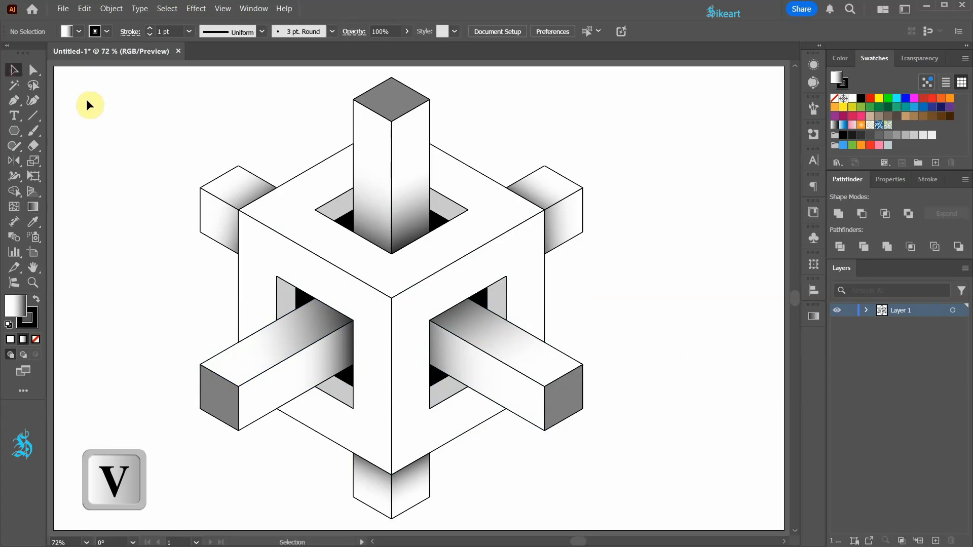
Step: Select all the artwork and set its stroke weight to 3 pt
{"action": "left_click_drag", "start_coordinate": [117, 74], "coordinate": [640, 527]}
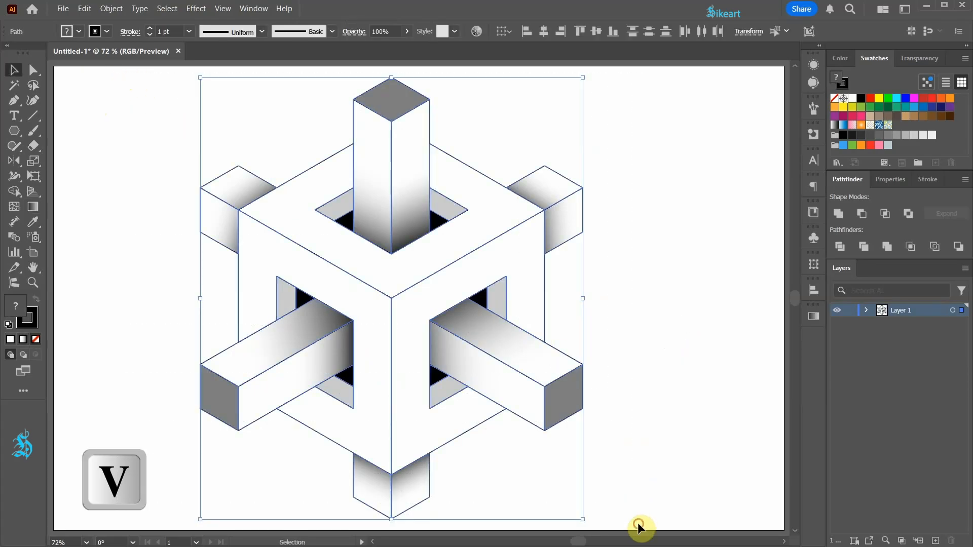
{"action": "left_click", "coordinate": [929, 180]}
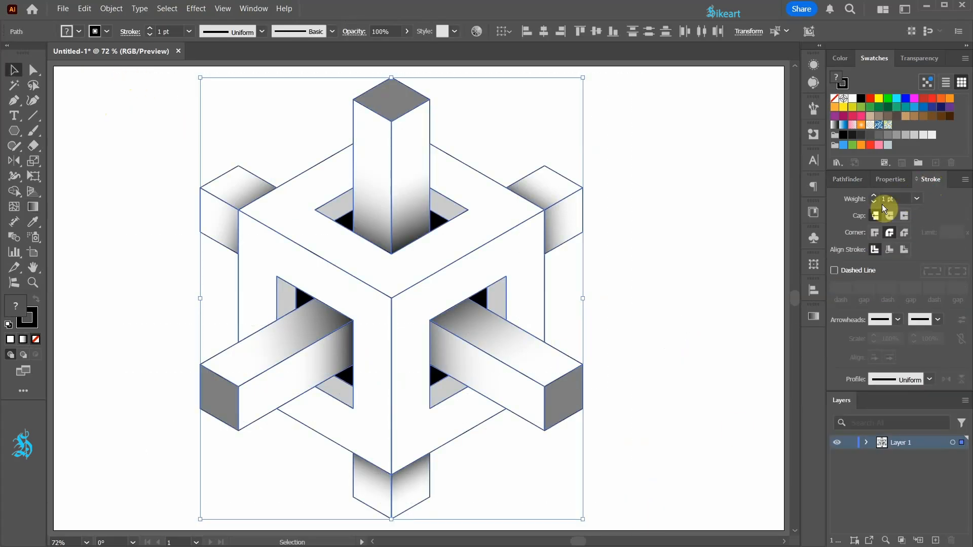
{"action": "left_click", "coordinate": [874, 197]}
{"action": "left_click", "coordinate": [875, 197]}
{"action": "left_click", "coordinate": [156, 512]}
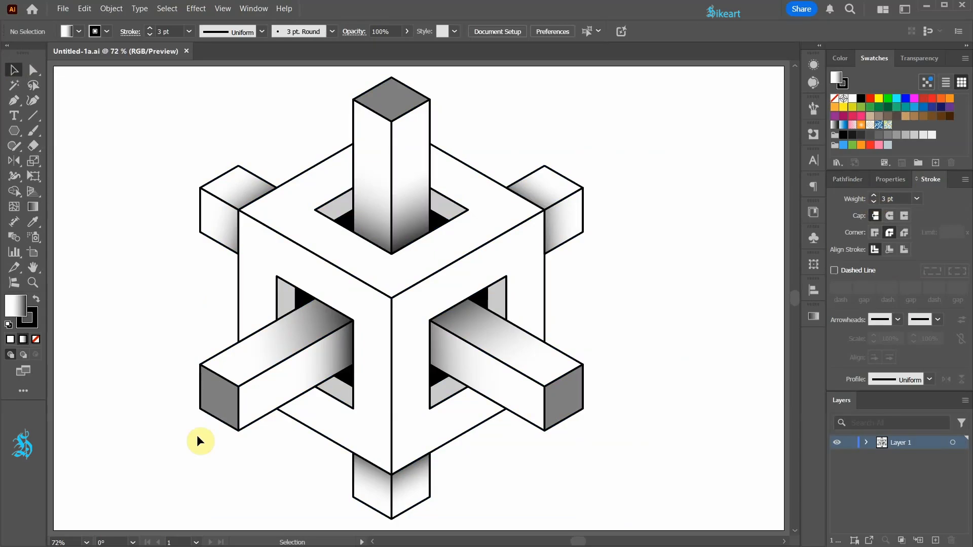
Step: Tighten the gradients on the left front beam's two long faces so the shadow stays close to the cube opening
{"action": "left_click", "coordinate": [295, 335]}
{"action": "key", "text": "g"}
{"action": "left_click_drag", "start_coordinate": [247, 348], "coordinate": [290, 339]}
{"action": "left_click_drag", "start_coordinate": [233, 385], "coordinate": [287, 284]}
{"action": "left_click", "coordinate": [312, 370]}
{"action": "left_click_drag", "start_coordinate": [306, 375], "coordinate": [323, 375]}
Step: Tighten the gradients on the right front beam's two long faces so the shadow stays close to the cube opening
{"action": "left_click", "coordinate": [486, 329]}
{"action": "left_click_drag", "start_coordinate": [508, 343], "coordinate": [483, 310]}
{"action": "left_click", "coordinate": [487, 370]}
{"action": "left_click_drag", "start_coordinate": [528, 375], "coordinate": [474, 377]}
Step: Tighten the gradients on the upright beam's two faces so the shadow stays near its base, and deselect the artwork
{"action": "left_click", "coordinate": [422, 225]}
{"action": "left_click_drag", "start_coordinate": [416, 191], "coordinate": [416, 193]}
{"action": "left_click", "coordinate": [374, 208]}
{"action": "left_click_drag", "start_coordinate": [376, 168], "coordinate": [369, 195]}
{"action": "left_click", "coordinate": [610, 278]}
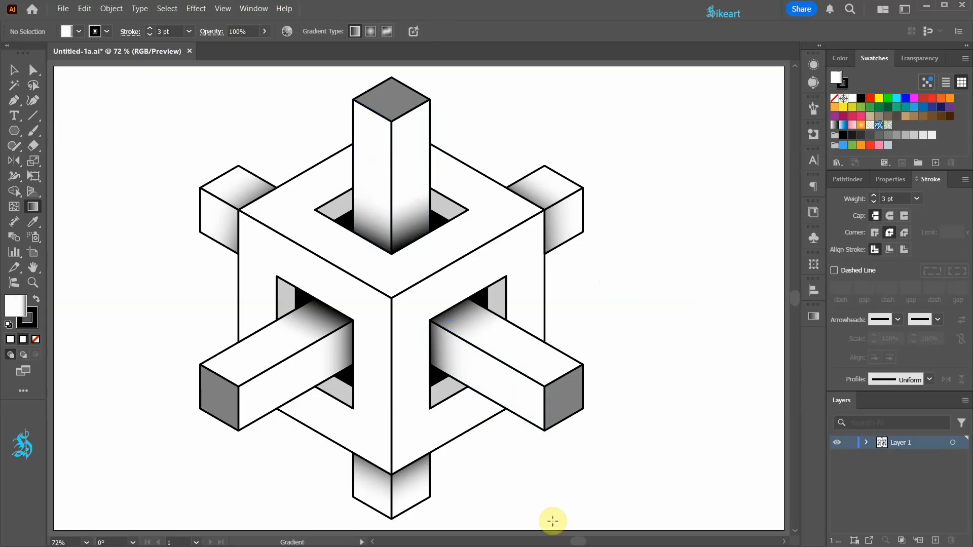